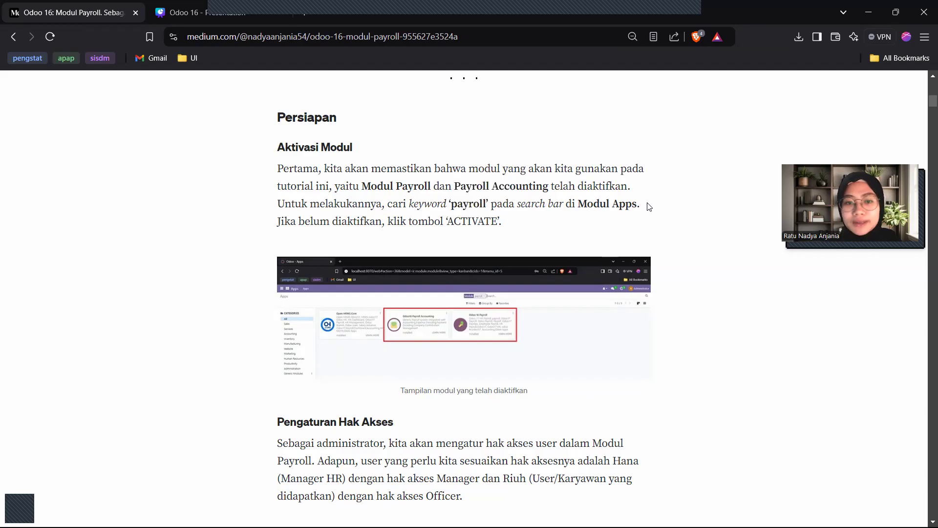
# Examine the enlarged screenshot of the installed Payroll and Payroll Accounting modules in the Aktivasi Modul section.
pyautogui.click(287, 338)
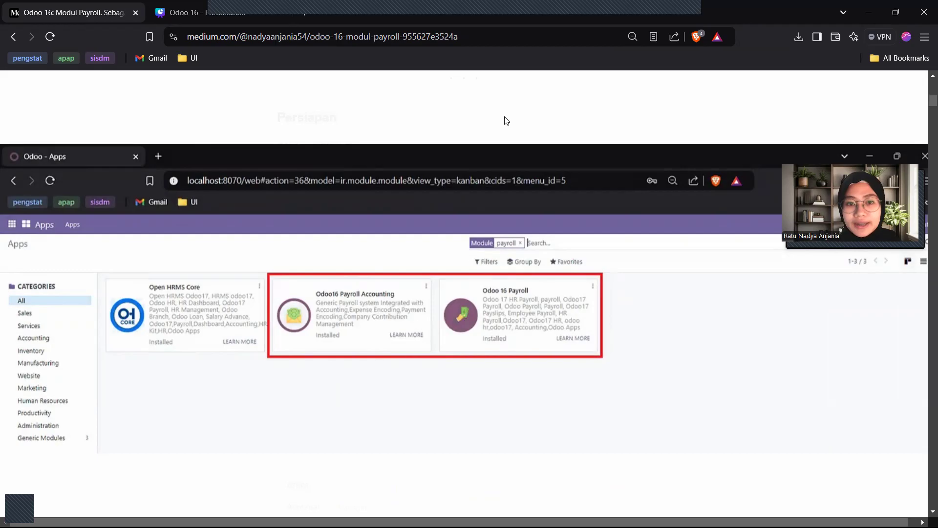
pyautogui.click(418, 274)
pyautogui.scroll(-5, 536, 253)
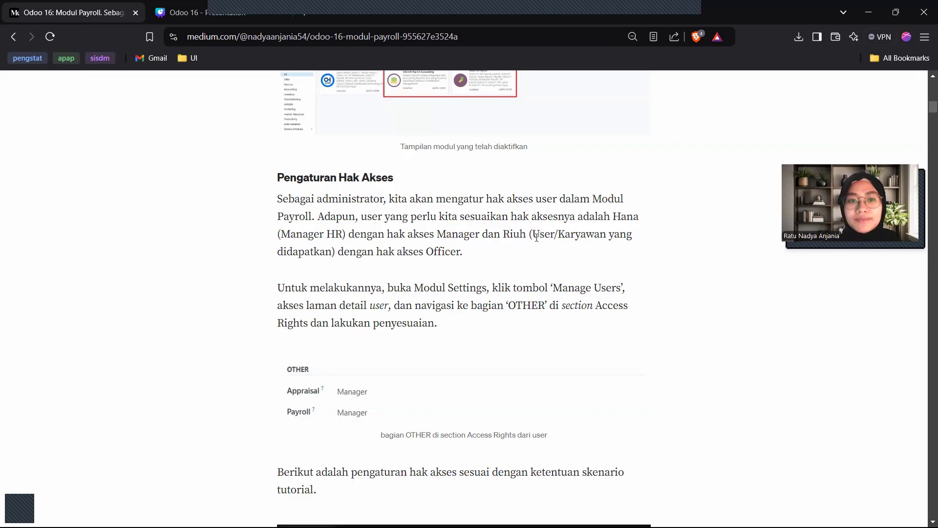
# Read which payroll access levels the HR manager and the employee need in the Pengaturan Hak Akses section.
pyautogui.doubleClick(442, 235)
pyautogui.click(514, 245)
pyautogui.doubleClick(505, 237)
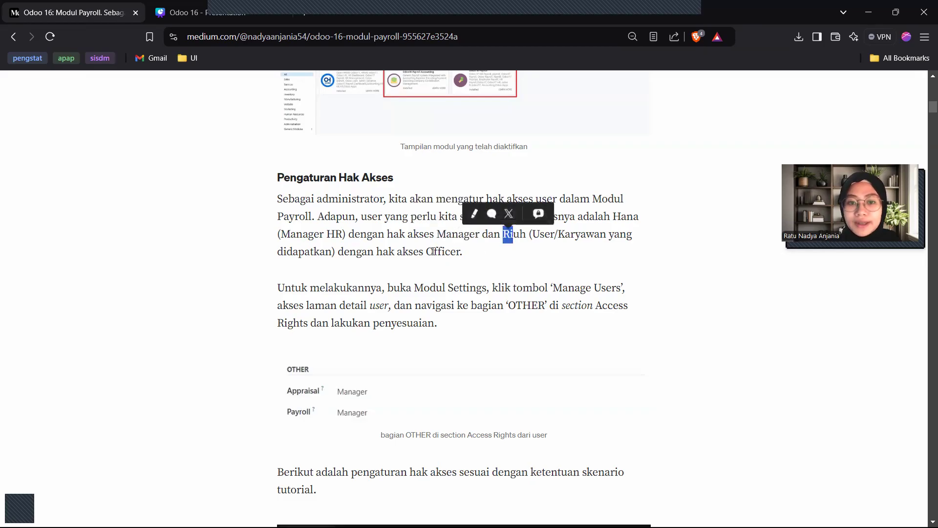
pyautogui.moveTo(427, 251); pyautogui.dragTo(459, 251)
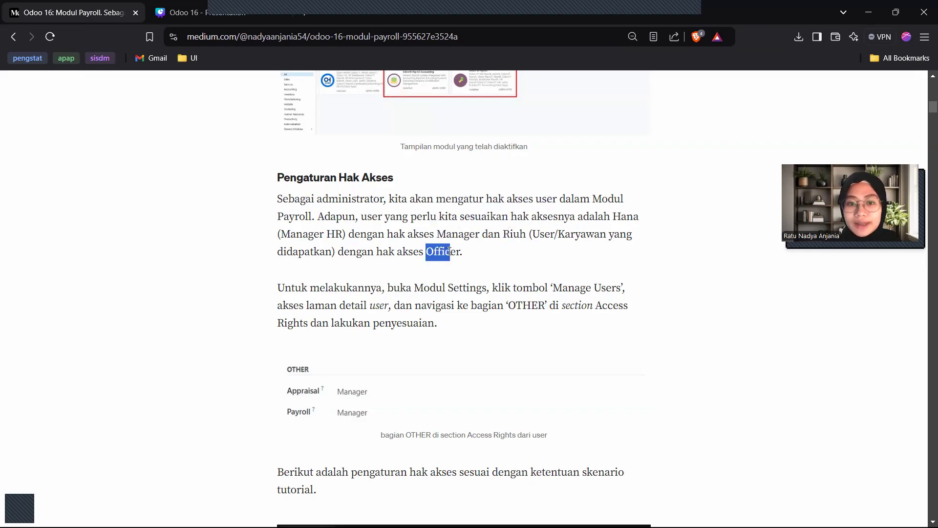
pyautogui.click(484, 249)
pyautogui.scroll(-3, 429, 304)
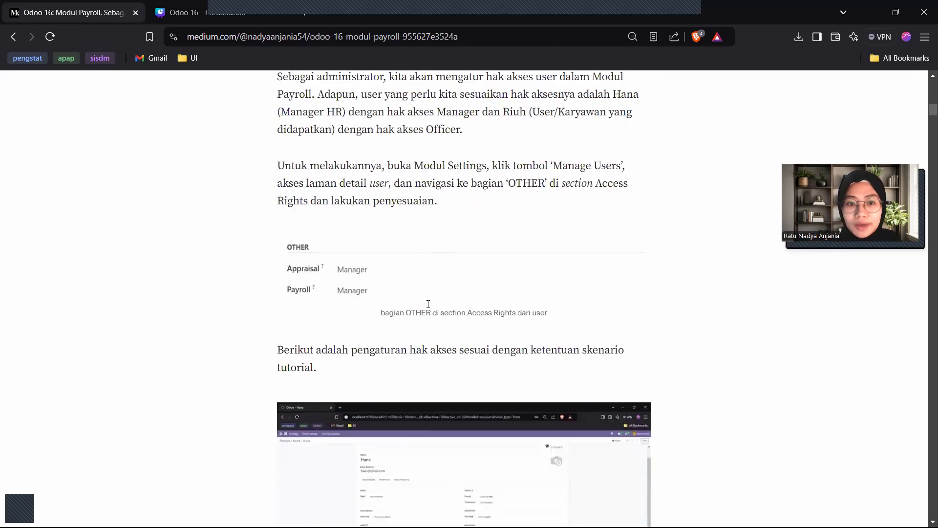
# Read the instructions for adjusting a user's OTHER access rights through Modul Settings and Manage Users.
pyautogui.scroll(1, 417, 287)
pyautogui.scroll(-2, 393, 285)
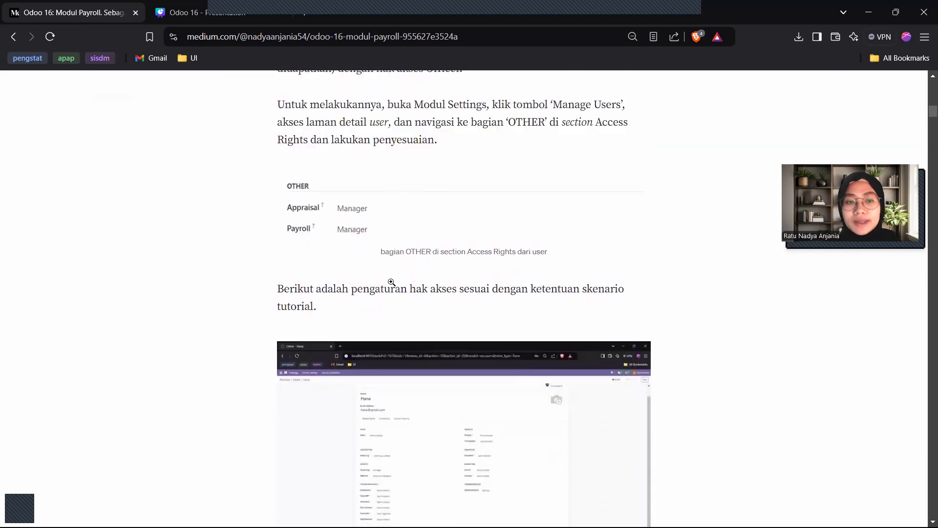
pyautogui.scroll(1, 390, 280)
pyautogui.moveTo(414, 166); pyautogui.dragTo(485, 166)
pyautogui.click(524, 172)
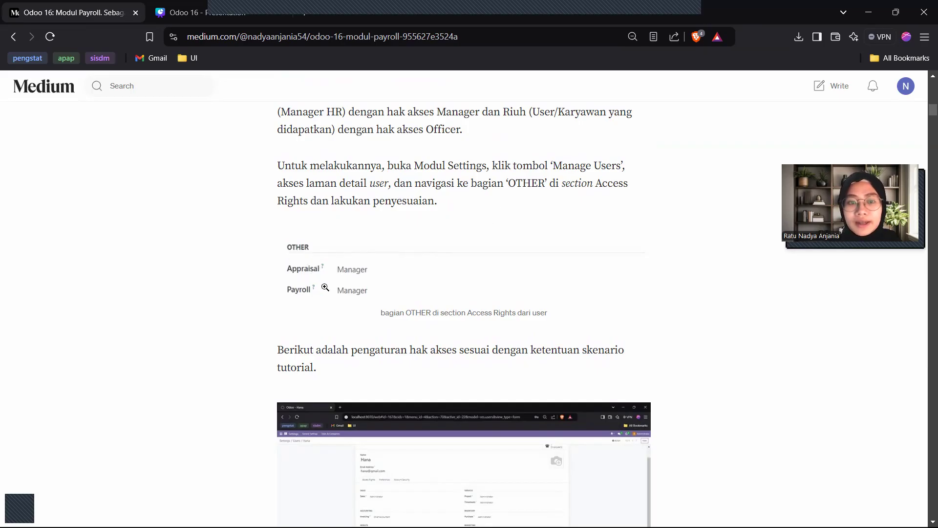
# Examine the enlarged access-rights screenshots for the HR manager and the employee, including their Payroll settings.
pyautogui.scroll(-6, 308, 320)
pyautogui.scroll(1, 310, 321)
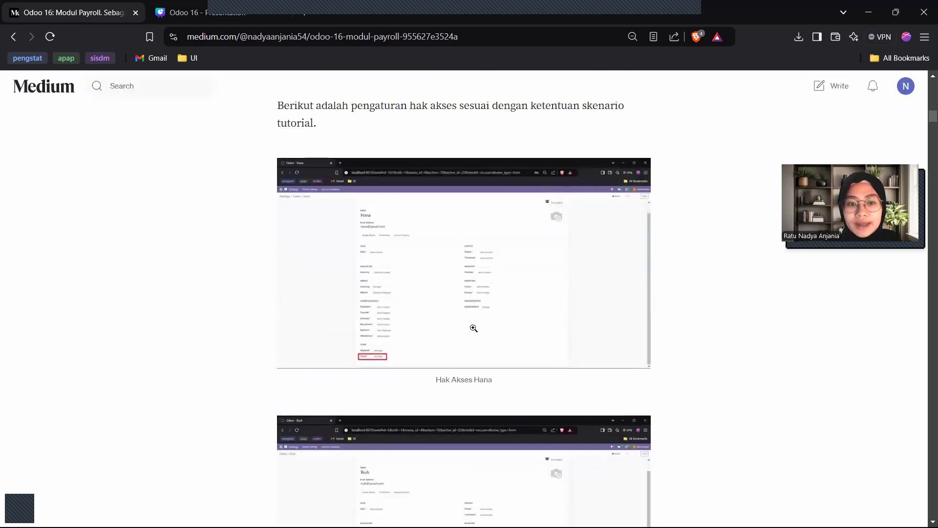
pyautogui.click(473, 329)
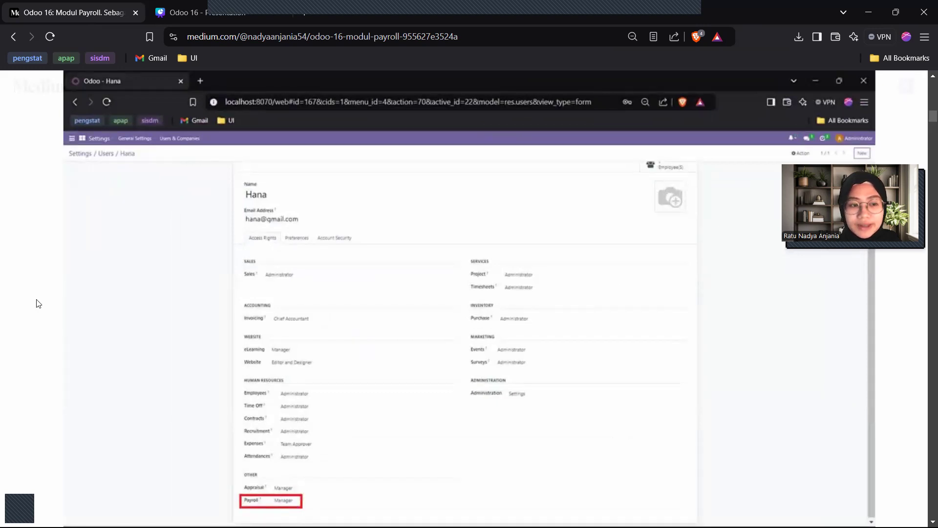
pyautogui.scroll(-5, 328, 345)
pyautogui.click(379, 323)
pyautogui.click(50, 327)
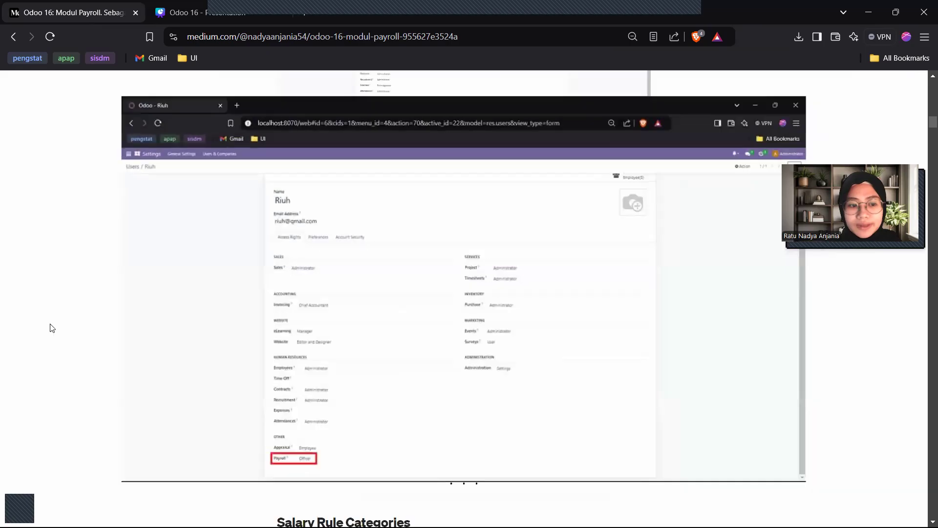
# Read the last preparation instruction, about logging in with the HR manager's account.
pyautogui.scroll(-3, 377, 327)
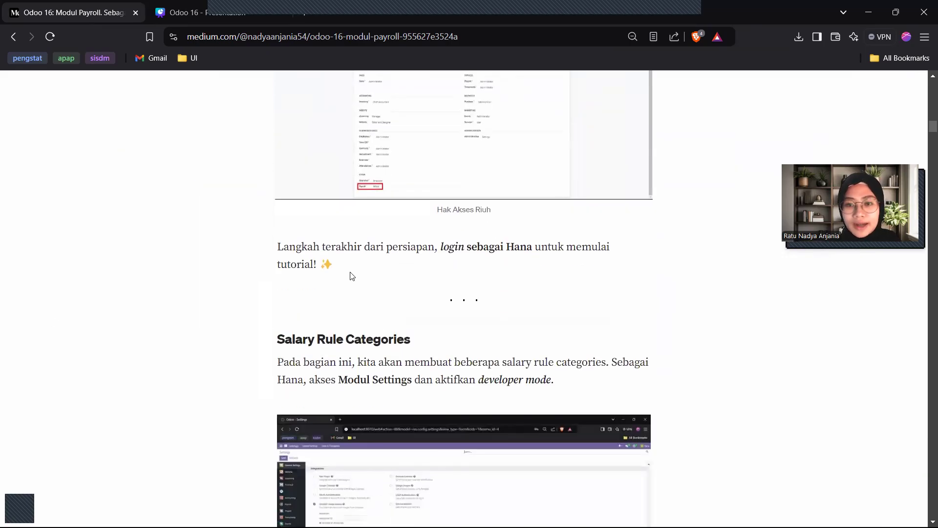
pyautogui.moveTo(442, 247); pyautogui.dragTo(532, 248)
pyautogui.click(558, 250)
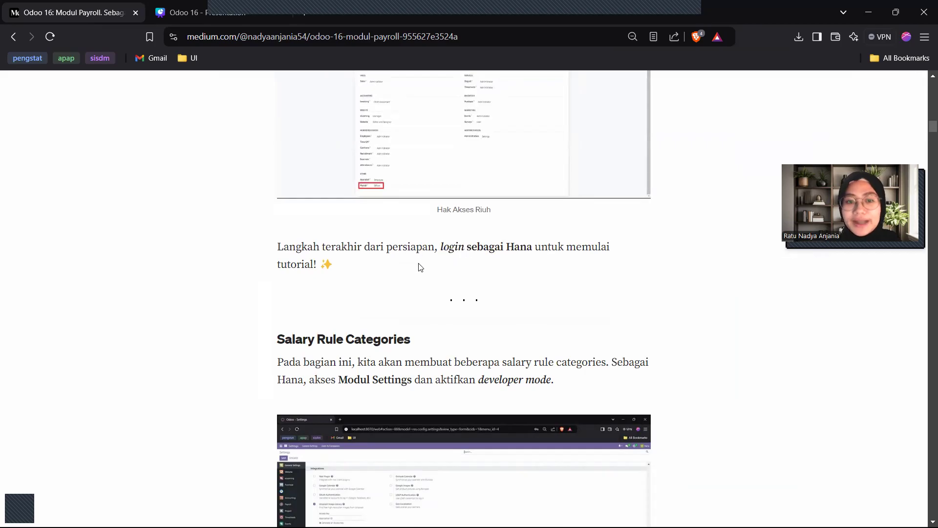
# Examine the enlarged Settings screenshot showing where developer mode is activated in the Salary Rule Categories section.
pyautogui.scroll(-3, 420, 266)
pyautogui.scroll(-1, 419, 264)
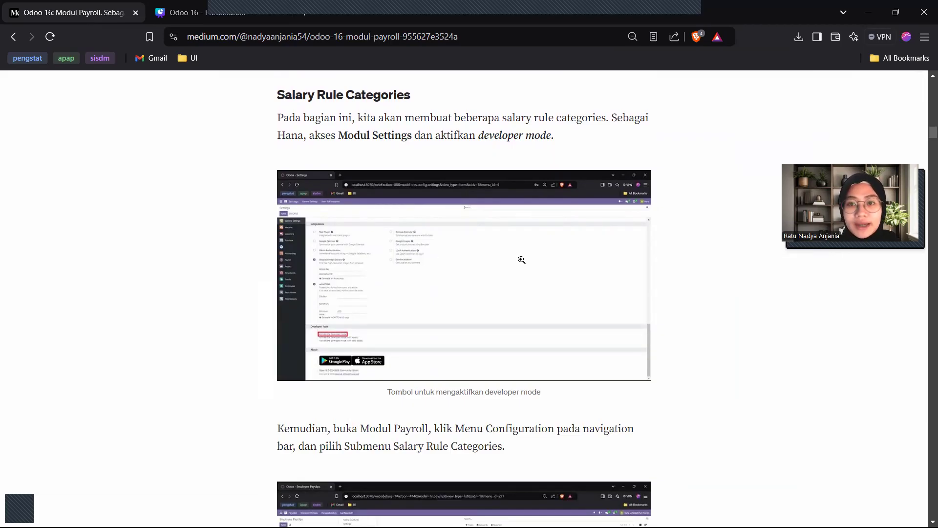
pyautogui.click(318, 244)
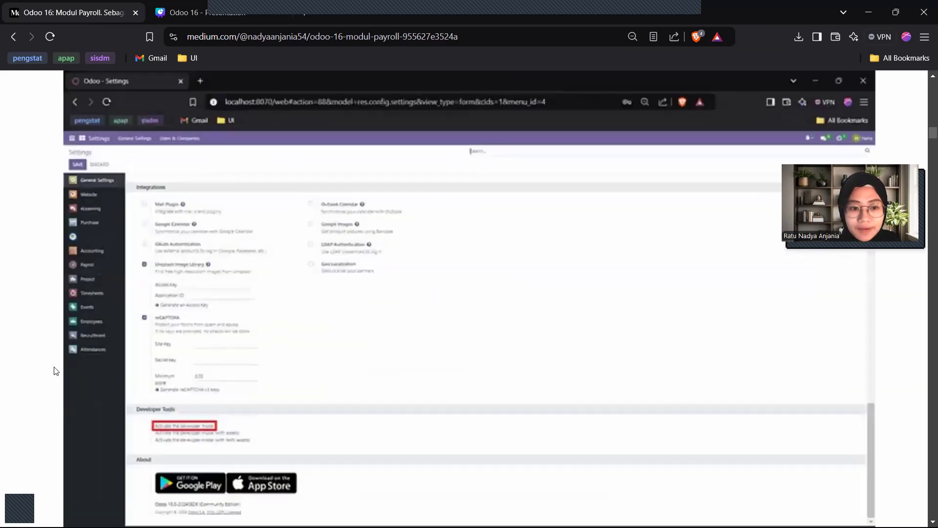
pyautogui.click(295, 335)
# Examine the enlarged Employee Payslips screenshot showing how to reach Salary Rule Categories in the Payroll configuration.
pyautogui.scroll(-5, 430, 313)
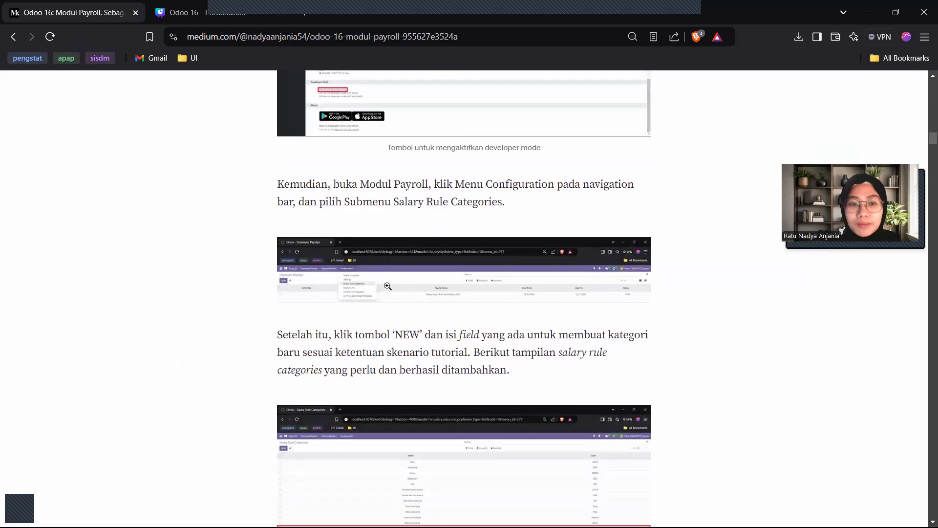
pyautogui.click(356, 281)
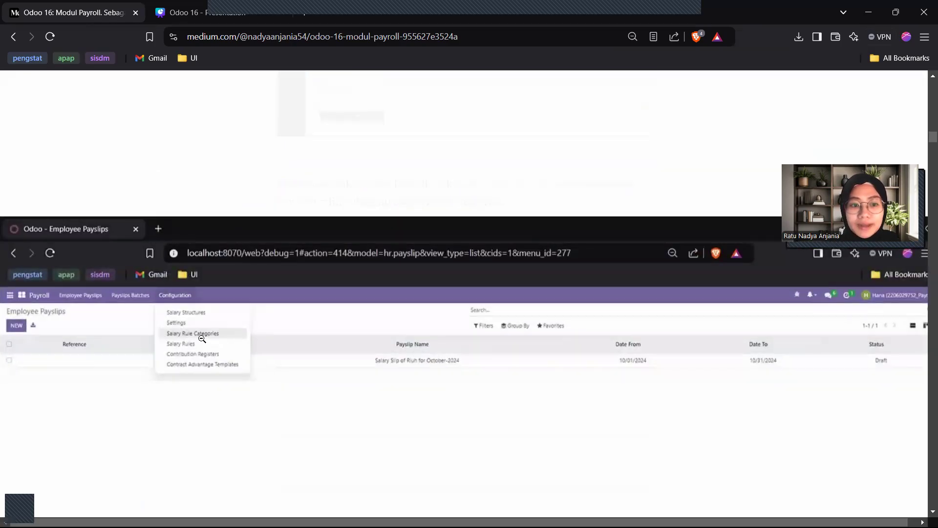
pyautogui.click(289, 254)
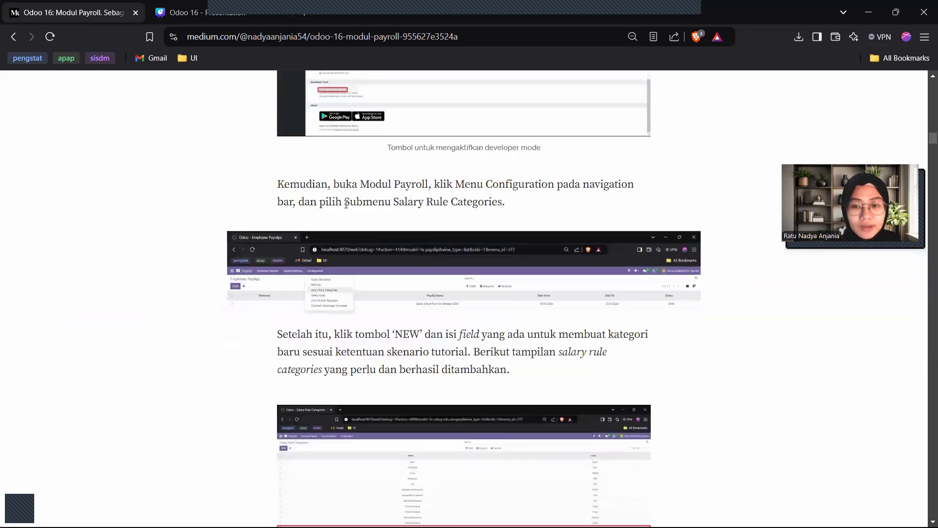
# Read how new salary rule categories are created and examine the enlarged list of the added categories.
pyautogui.scroll(-3, 472, 284)
pyautogui.scroll(-4, 471, 283)
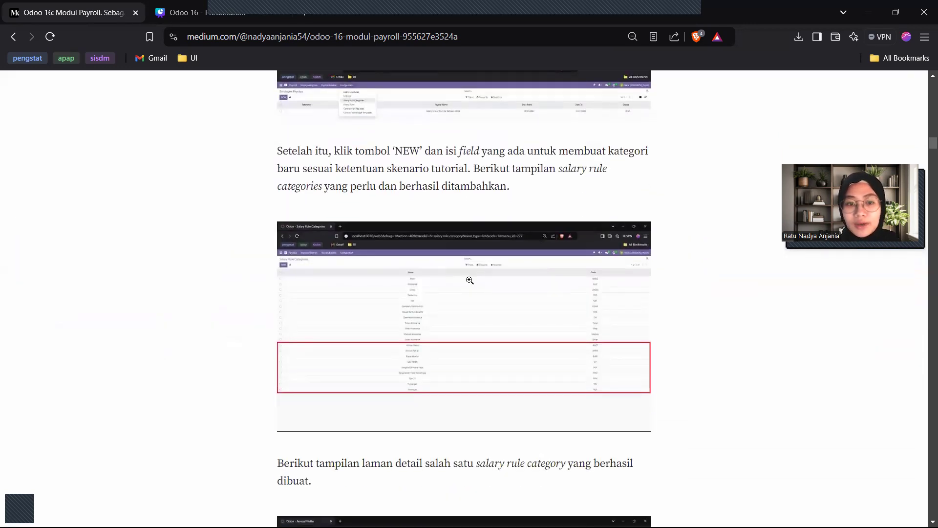
pyautogui.click(341, 269)
pyautogui.click(42, 169)
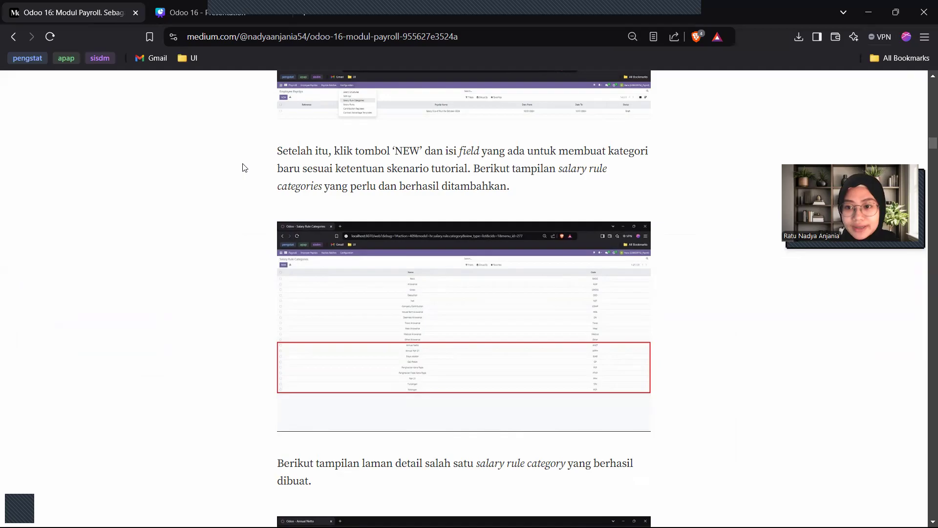
pyautogui.click(438, 312)
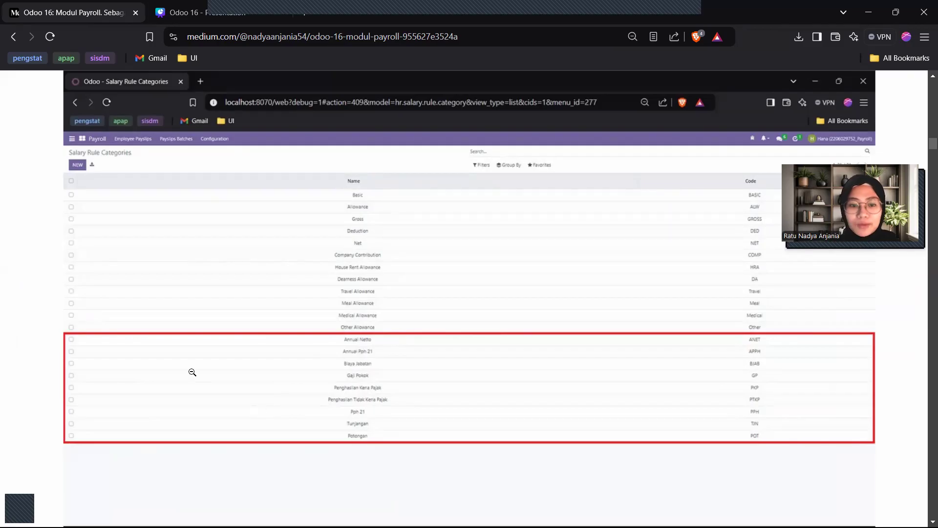
pyautogui.click(376, 283)
pyautogui.click(379, 283)
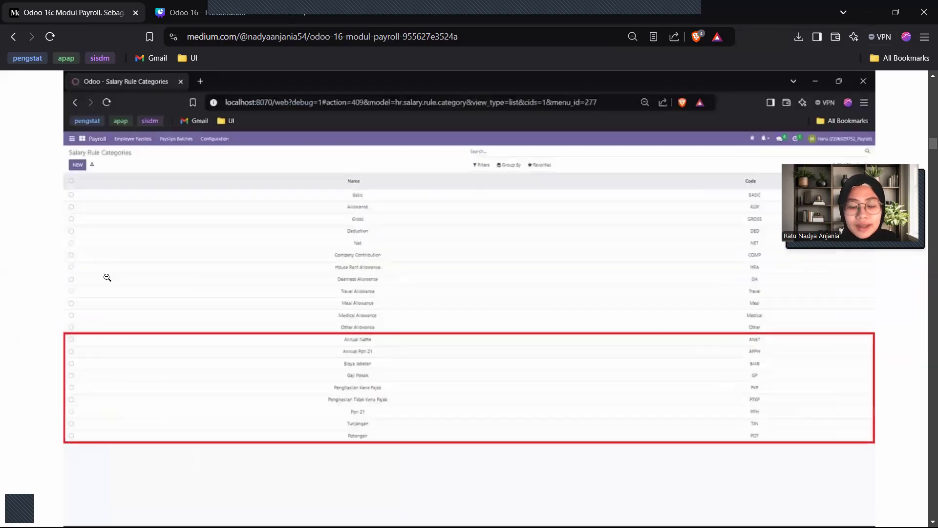
pyautogui.click(25, 283)
# Examine the enlarged screenshots of the Annual Netto category's details and of the path to Salary Rules in the Payroll configuration.
pyautogui.scroll(-6, 415, 292)
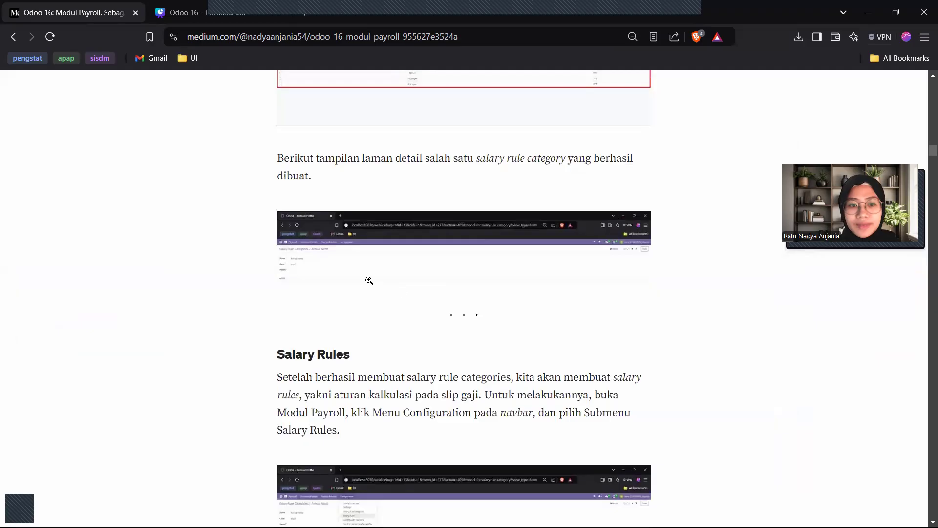
pyautogui.click(339, 270)
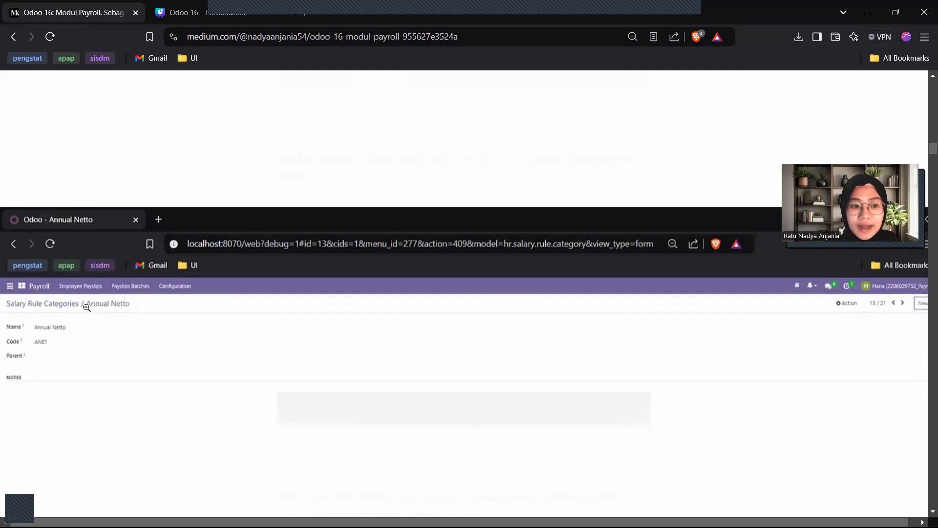
pyautogui.scroll(-5, 459, 248)
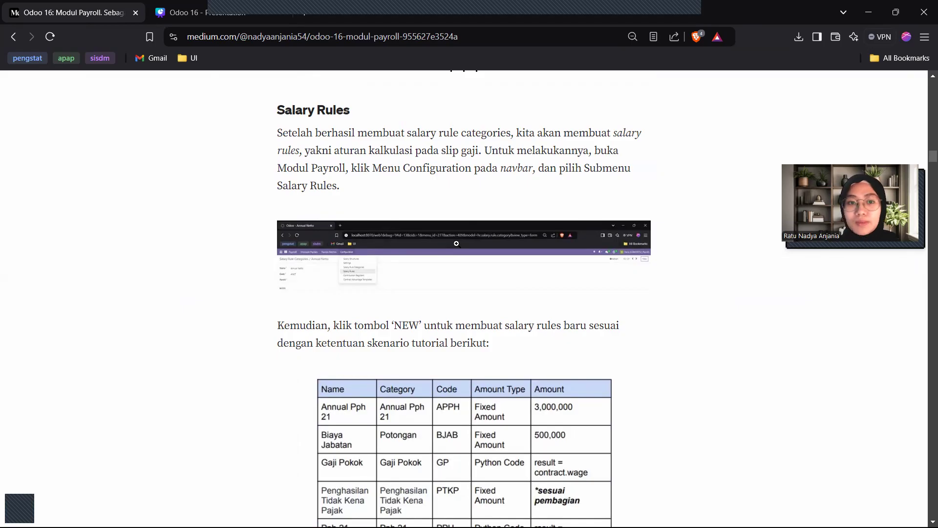
pyautogui.click(456, 244)
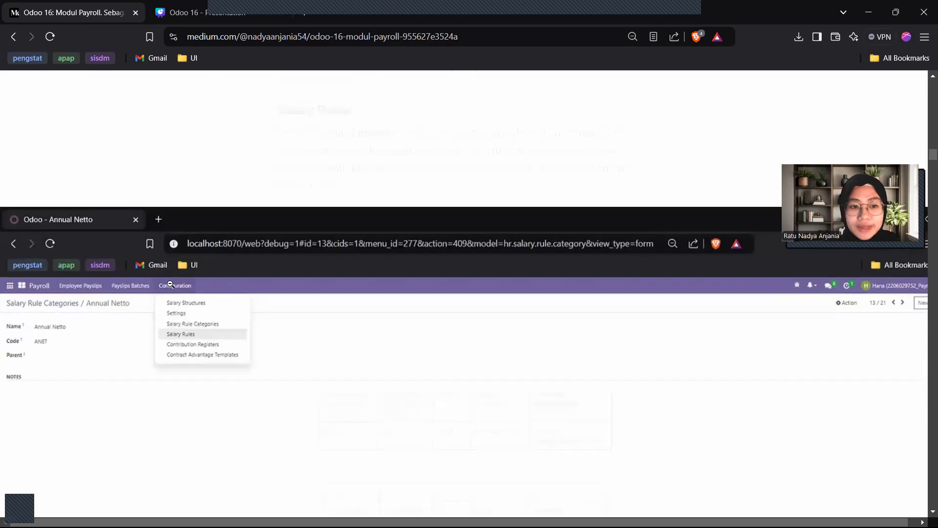
pyautogui.click(304, 174)
# Review the table of required salary rules, checking each rule's name, category, code, amount type and amount.
pyautogui.scroll(-4, 484, 266)
pyautogui.scroll(-1, 484, 264)
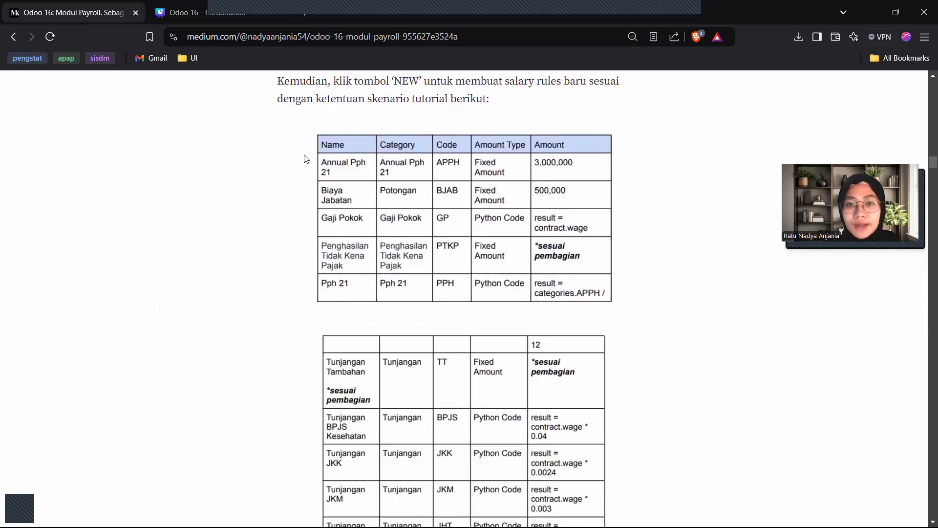
pyautogui.scroll(-1, 542, 200)
pyautogui.scroll(-6, 542, 201)
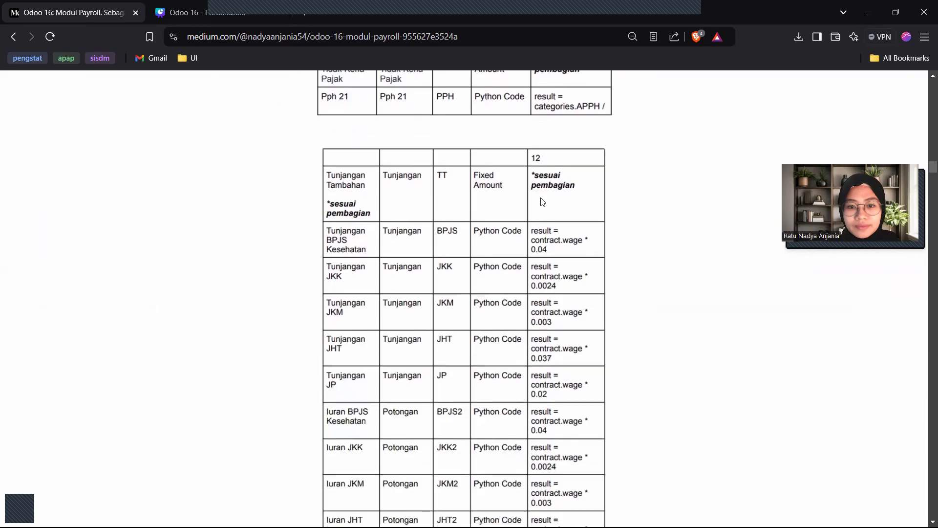
pyautogui.scroll(-2, 541, 200)
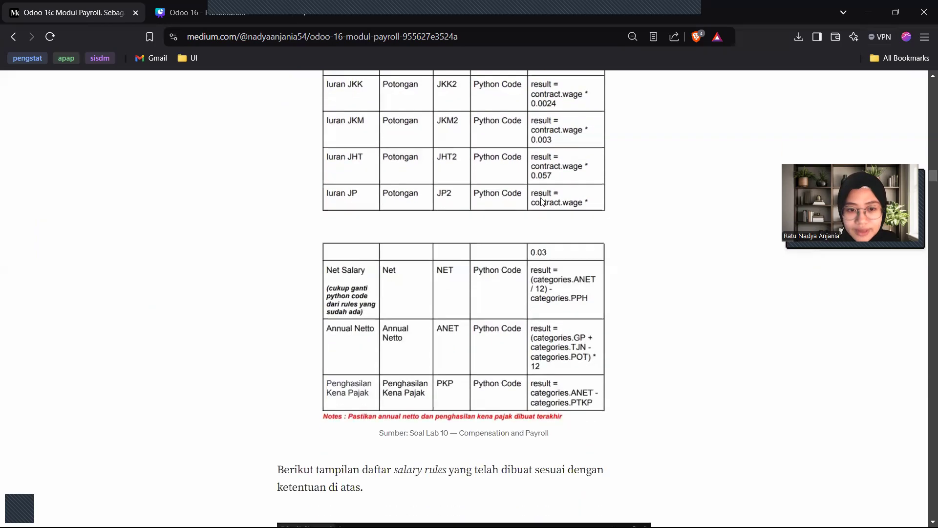
pyautogui.scroll(10, 541, 201)
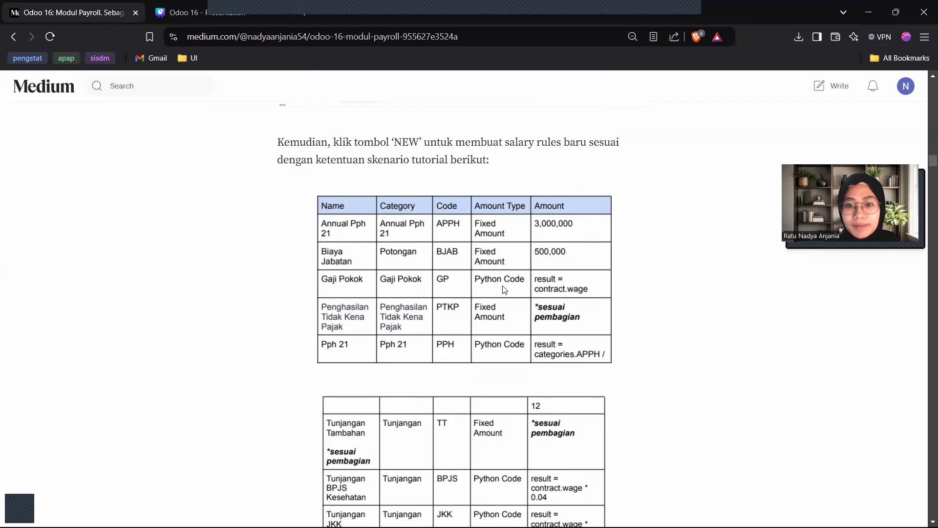
pyautogui.scroll(-1, 442, 286)
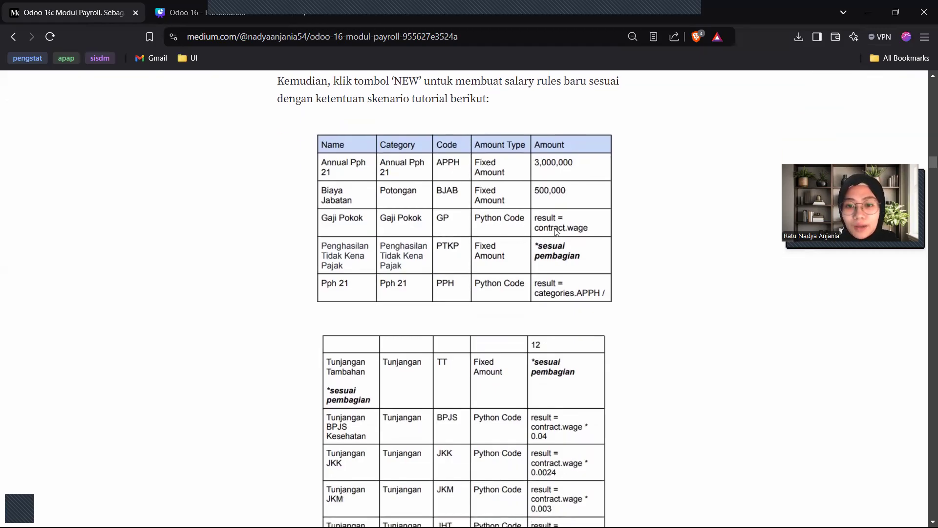
pyautogui.scroll(-11, 558, 232)
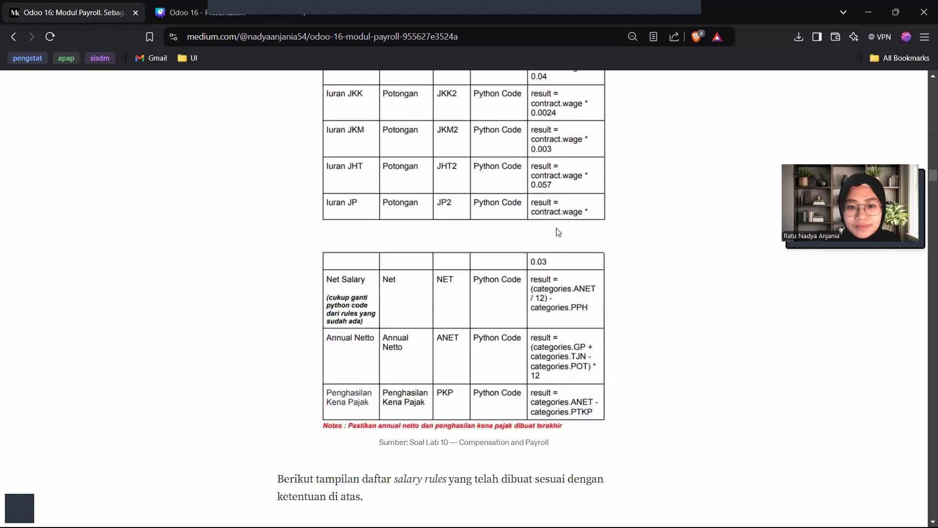
pyautogui.scroll(-1, 559, 231)
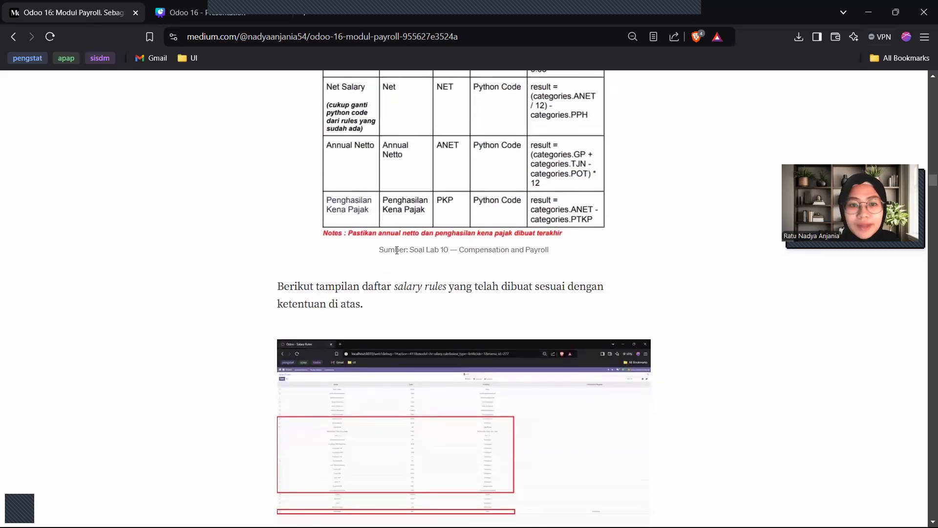
# Examine the enlarged Salary Rules list screenshot with the newly created rules highlighted.
pyautogui.scroll(-3, 361, 265)
pyautogui.click(359, 259)
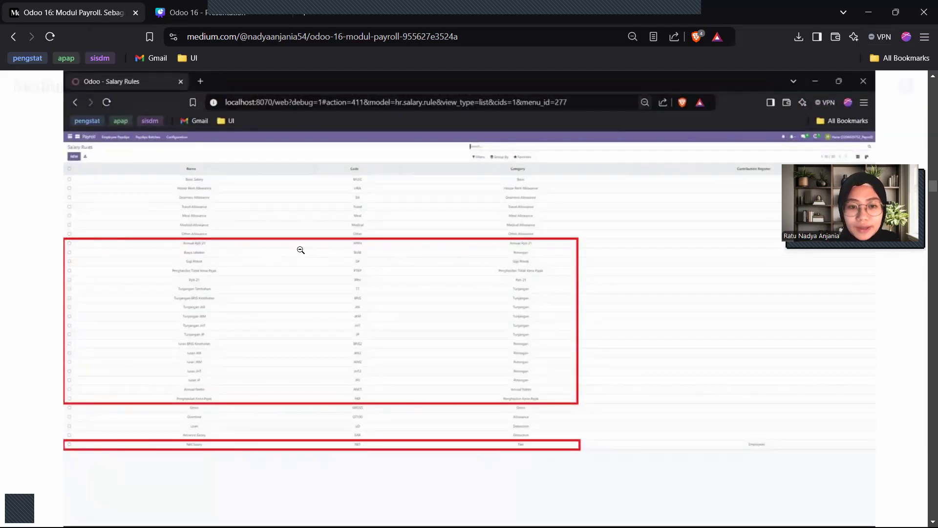
pyautogui.click(13, 247)
# Examine the enlarged detail page screenshot of the Annual Pph 21 salary rule.
pyautogui.scroll(-5, 329, 249)
pyautogui.click(247, 245)
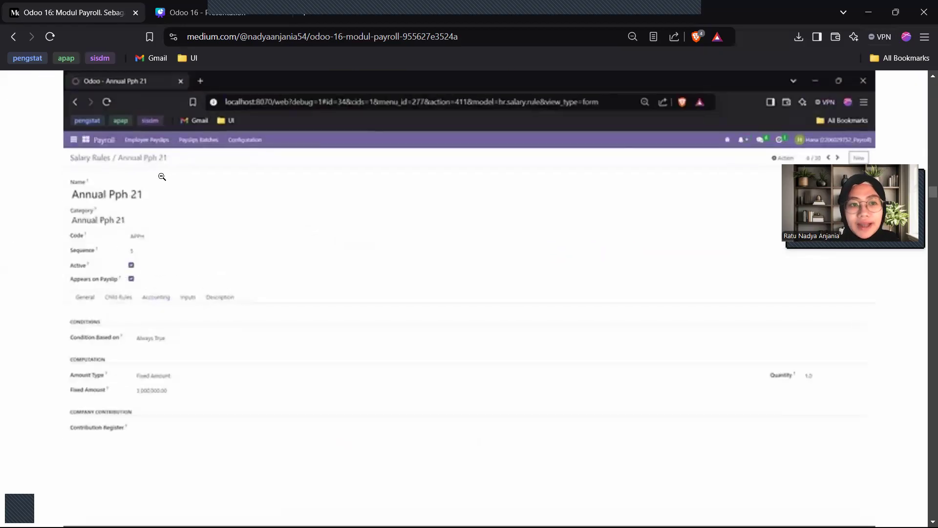
pyautogui.click(5, 222)
pyautogui.scroll(-4, 406, 212)
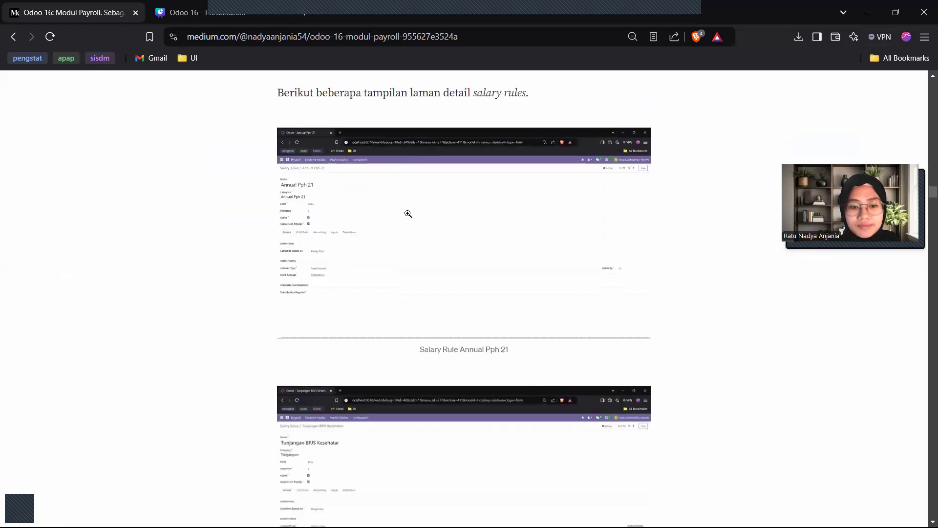
# Examine the enlarged detail page screenshots of the Annual Pph 21 and Tunjangan BPJS Kesehatan salary rules.
pyautogui.scroll(2, 385, 251)
pyautogui.click(390, 190)
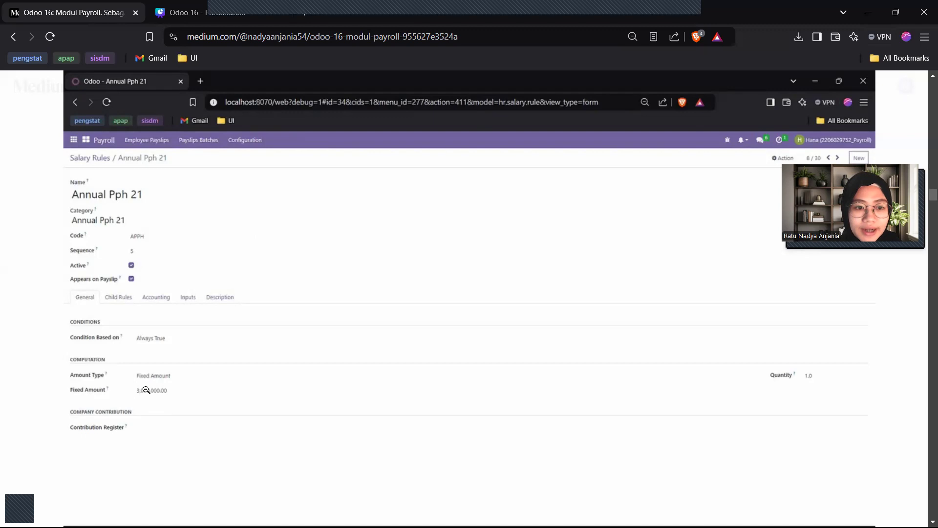
pyautogui.click(18, 389)
pyautogui.scroll(-4, 391, 337)
pyautogui.click(344, 268)
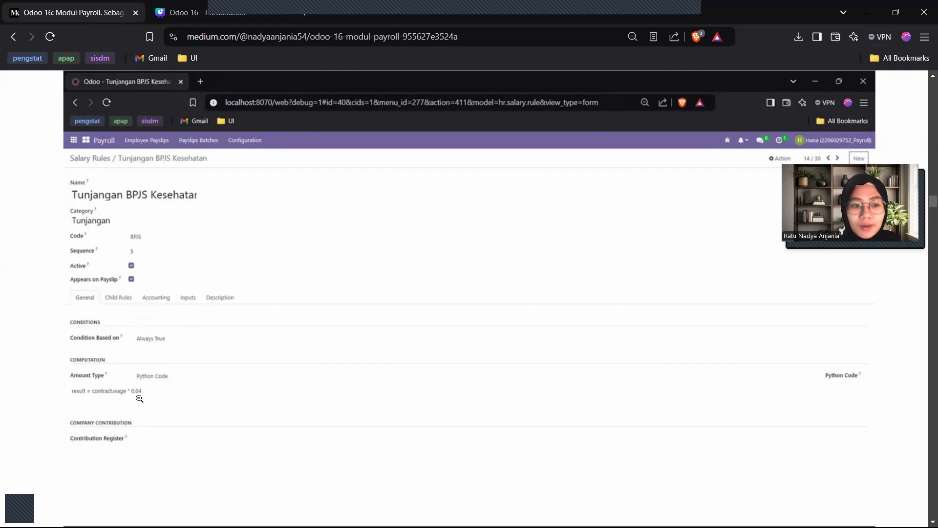
pyautogui.click(20, 341)
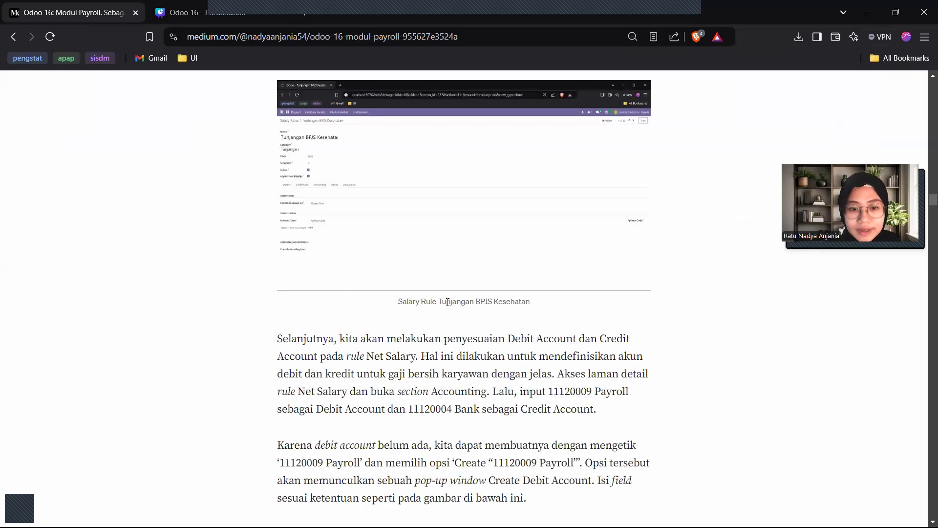
# Read the Net Salary accounting instructions, highlighting 11120009 Payroll as the debit account and 11120004 Bank as the credit account.
pyautogui.scroll(-3, 448, 302)
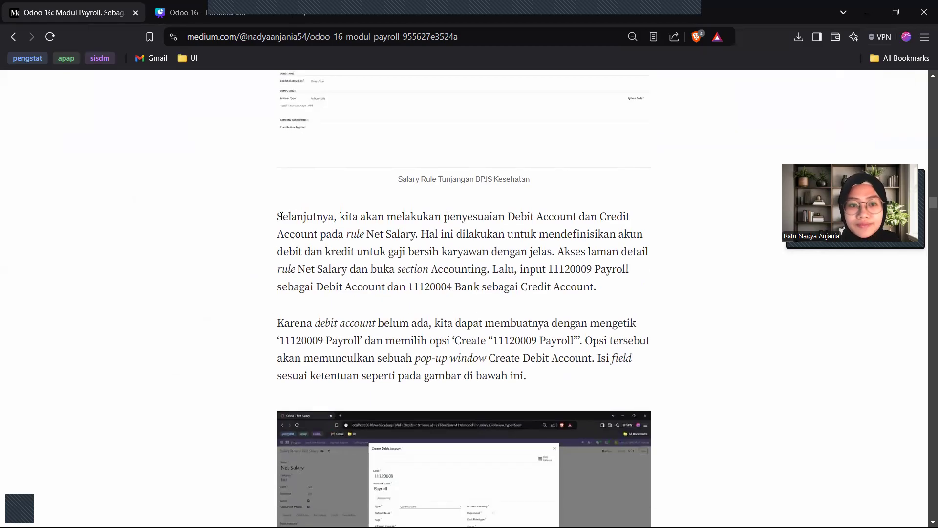
pyautogui.scroll(-1, 277, 216)
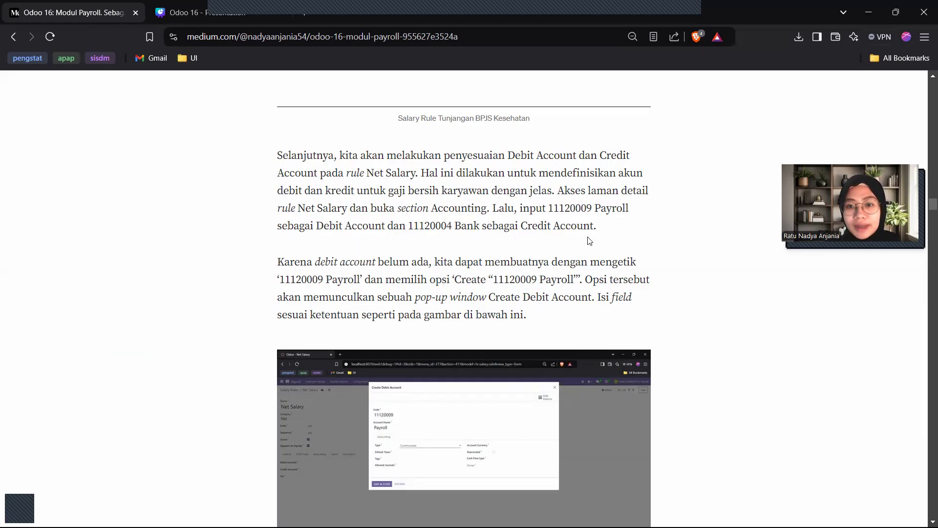
pyautogui.doubleClick(598, 208)
pyautogui.moveTo(652, 215); pyautogui.dragTo(549, 209)
pyautogui.click(422, 237)
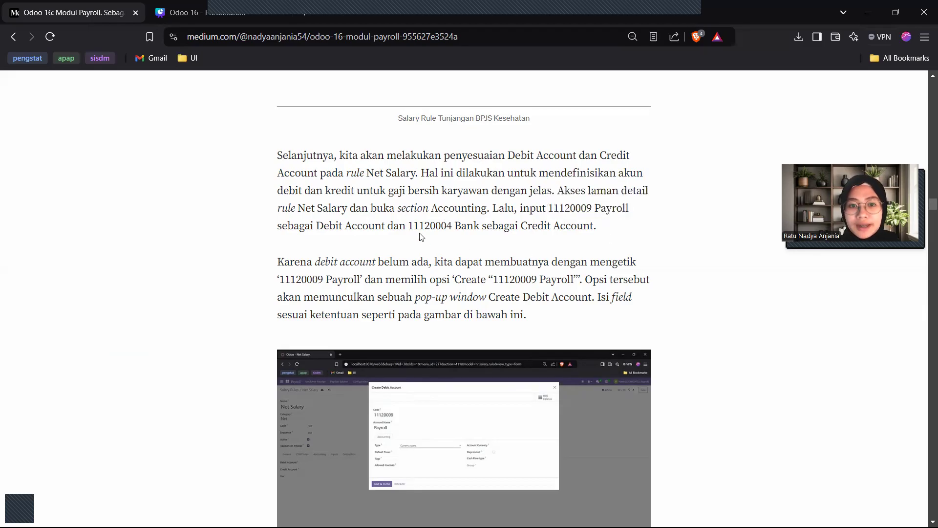
pyautogui.moveTo(405, 225); pyautogui.dragTo(470, 225)
pyautogui.click(440, 232)
pyautogui.scroll(-3, 396, 234)
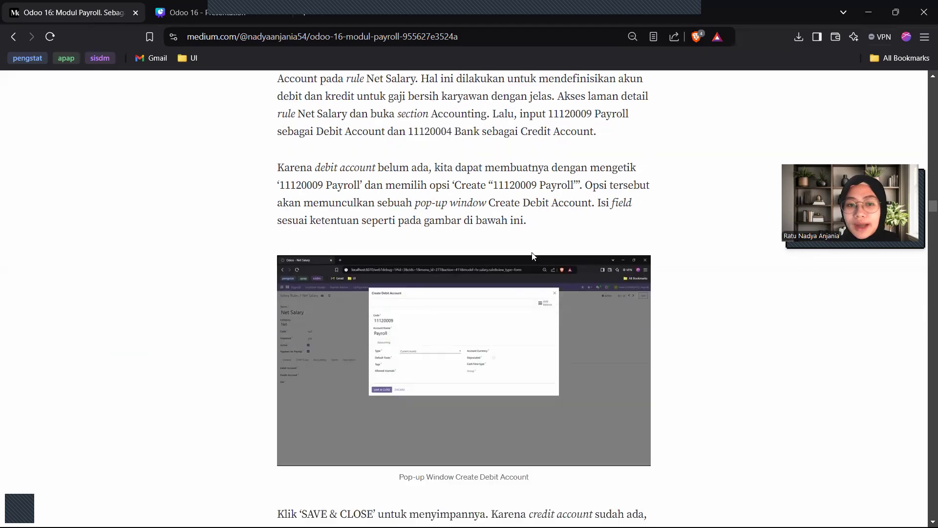
# Examine the enlarged Create Debit Account screenshot, checking the code, account name and account type.
pyautogui.click(430, 306)
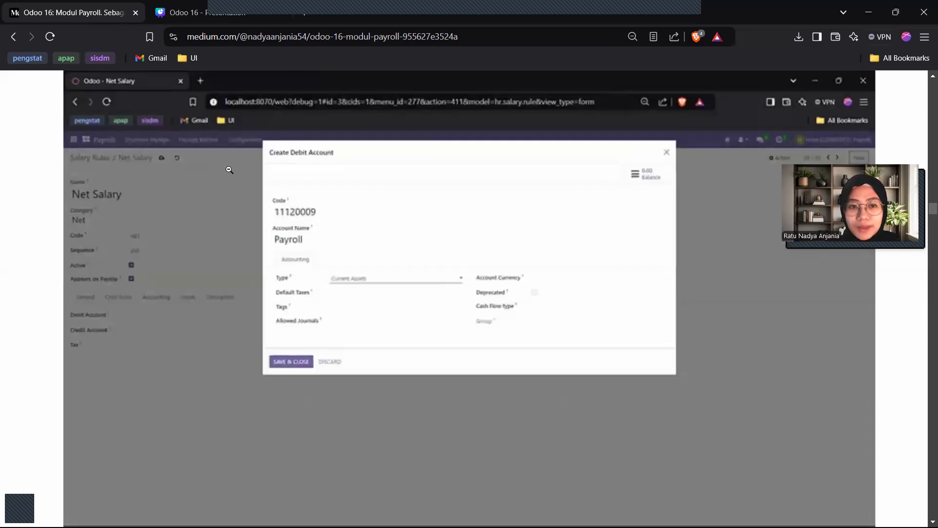
pyautogui.click(128, 213)
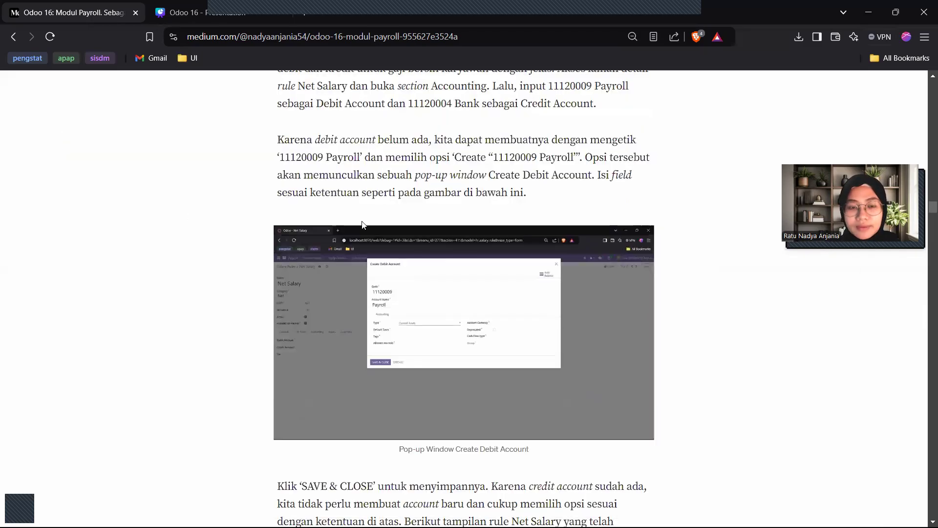
pyautogui.click(390, 297)
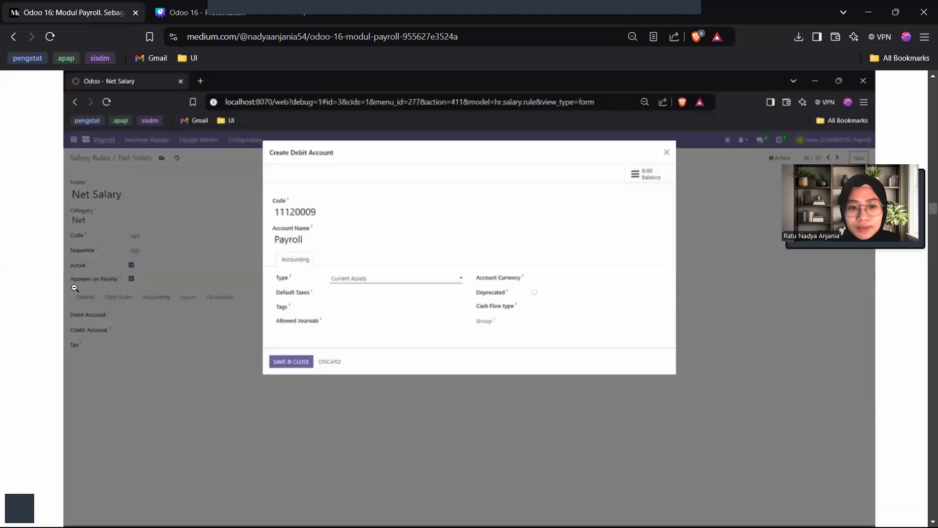
pyautogui.click(64, 287)
pyautogui.scroll(-3, 373, 279)
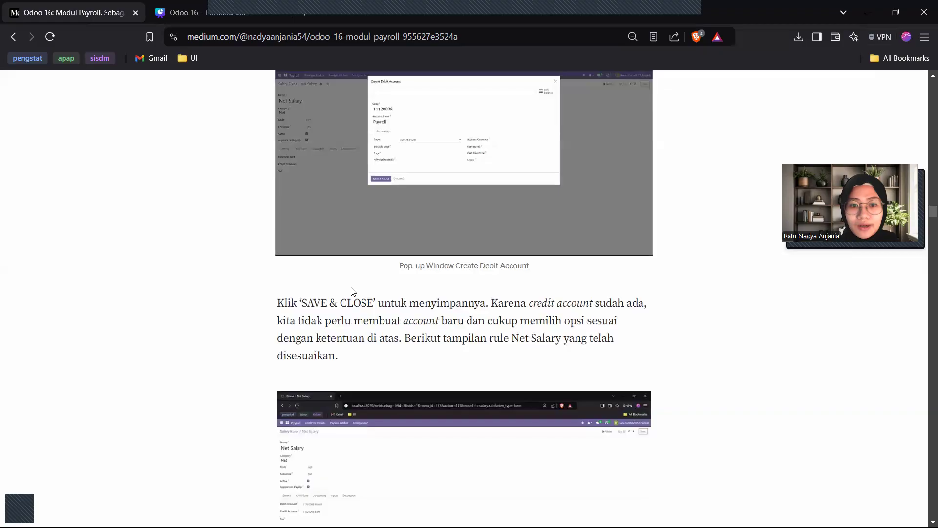
# Read the note on saving the debit account and examine the adjusted Net Salary rule's enlarged Accounting section.
pyautogui.scroll(-2, 354, 294)
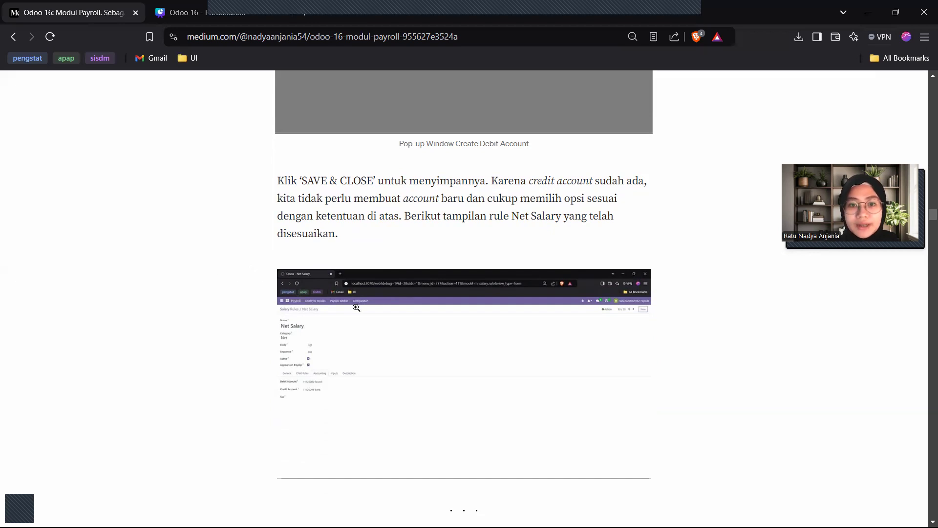
pyautogui.click(318, 338)
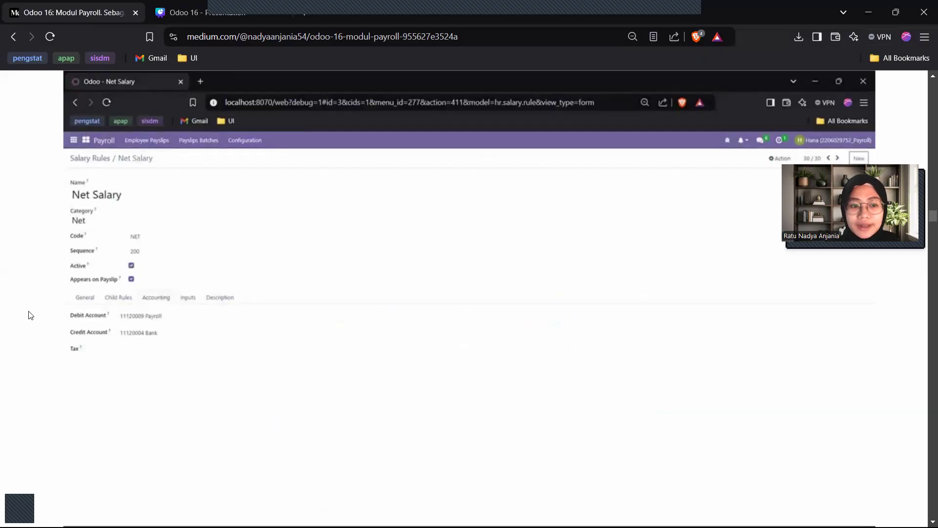
pyautogui.click(329, 362)
pyautogui.scroll(-2, 342, 350)
pyautogui.click(311, 320)
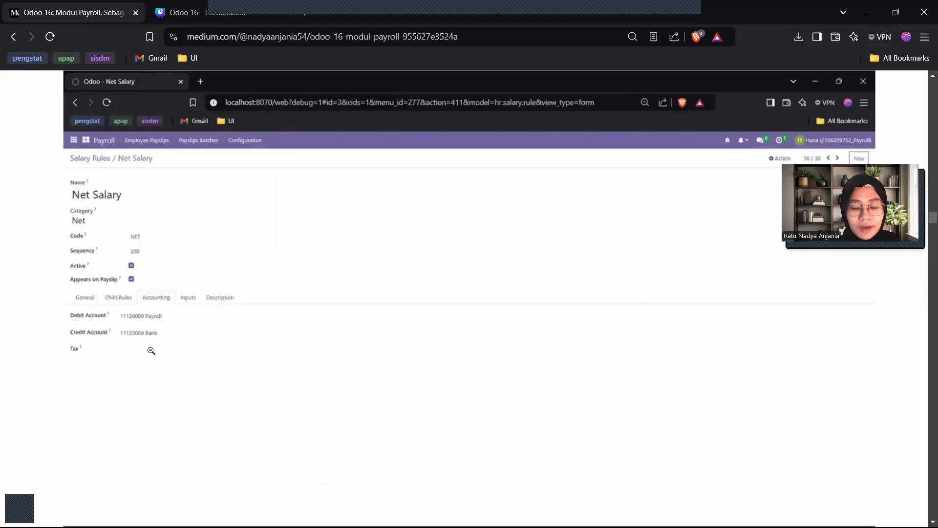
pyautogui.click(28, 332)
# Read the Salary Structure instructions and examine the enlarged Add: Salary Rules screenshot with the selected rules.
pyautogui.scroll(-6, 384, 296)
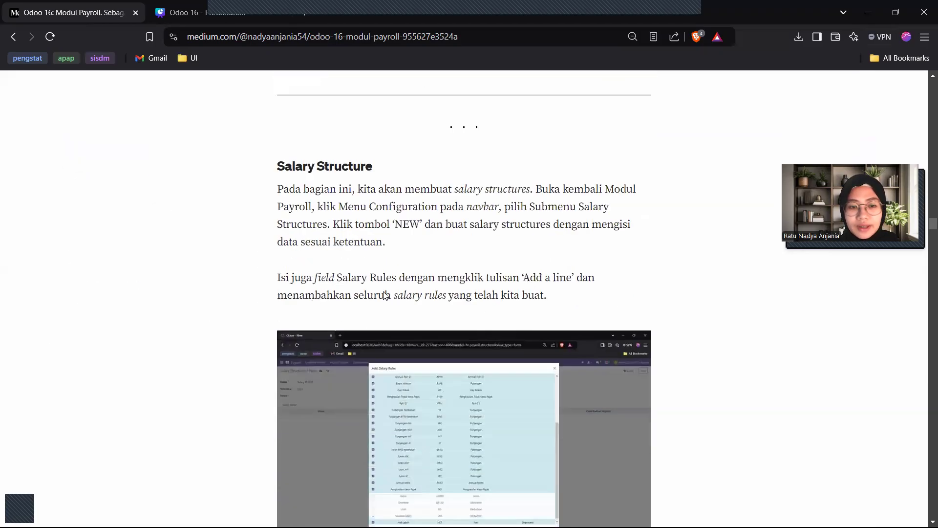
pyautogui.scroll(-1, 385, 295)
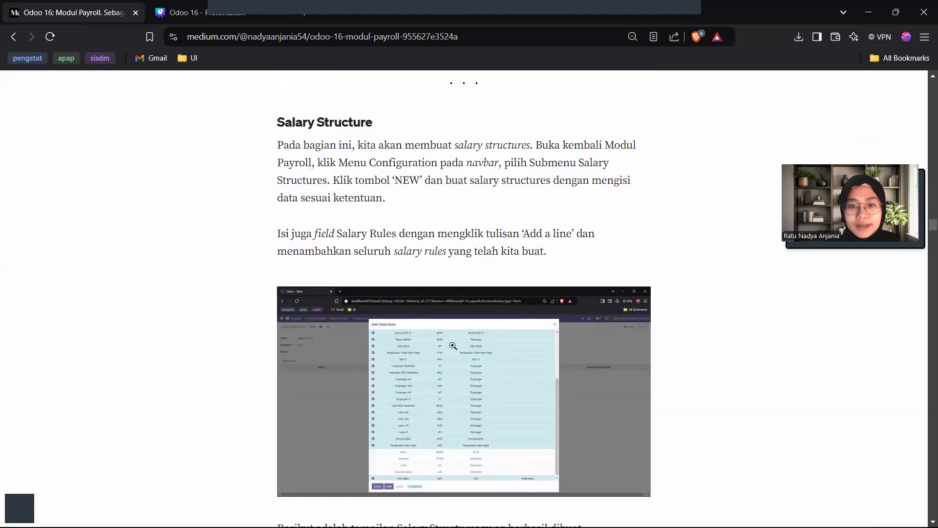
pyautogui.scroll(-1, 468, 346)
pyautogui.scroll(1, 468, 346)
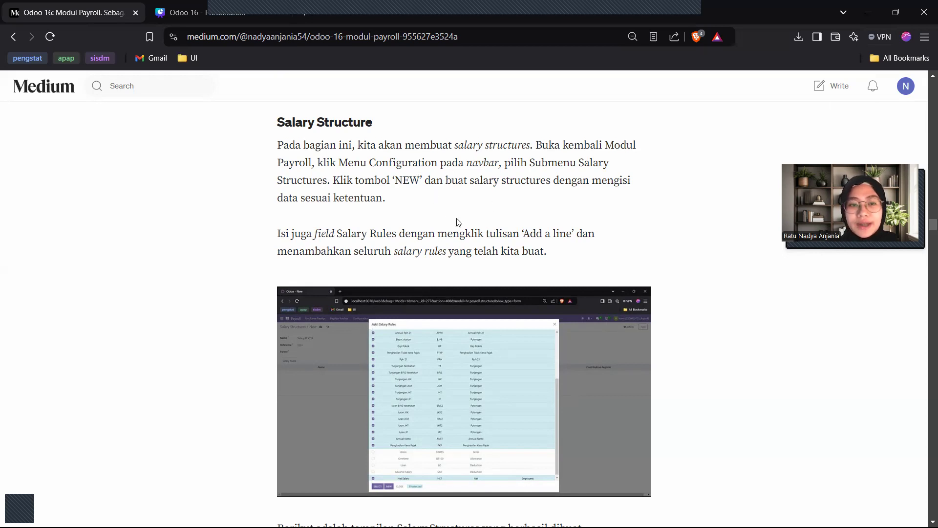
pyautogui.scroll(-1, 459, 223)
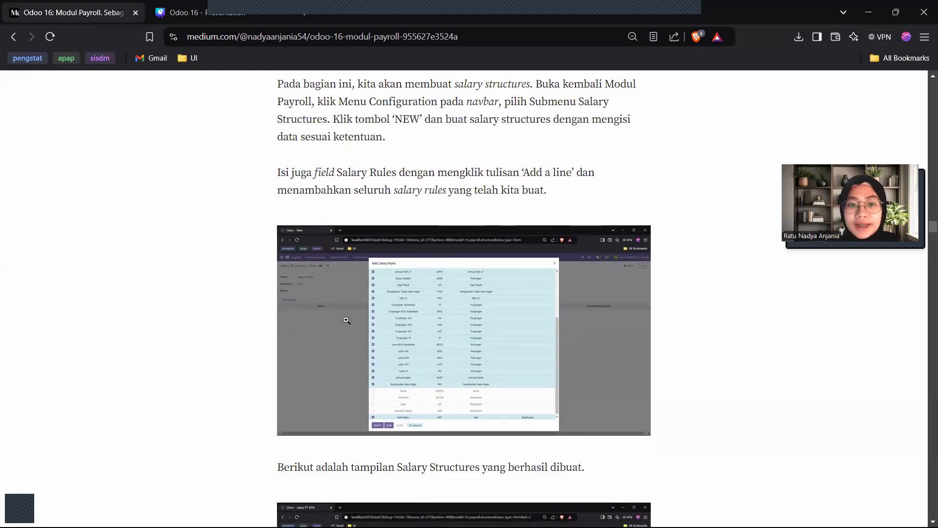
pyautogui.click(337, 292)
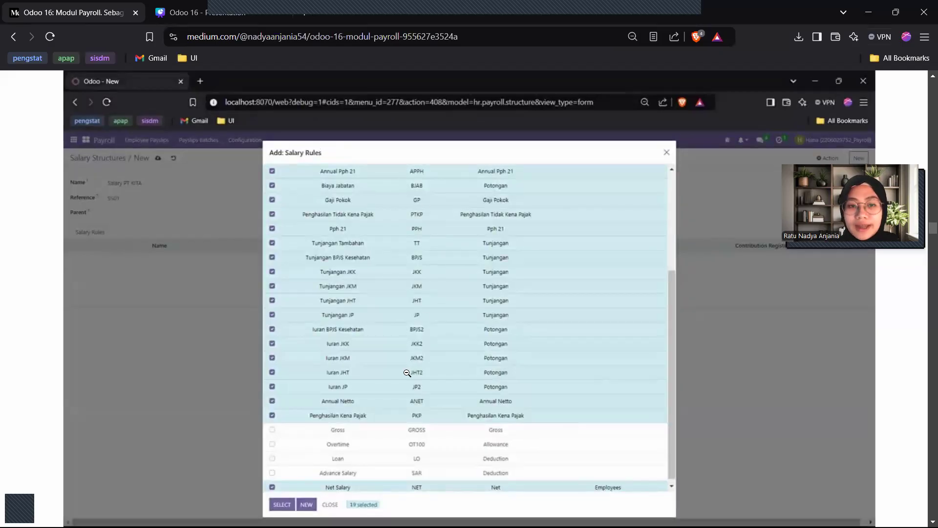
pyautogui.click(72, 290)
# Examine the enlarged screenshot of the finished Salary PT KITA structure with its reference and salary rules.
pyautogui.scroll(-6, 437, 285)
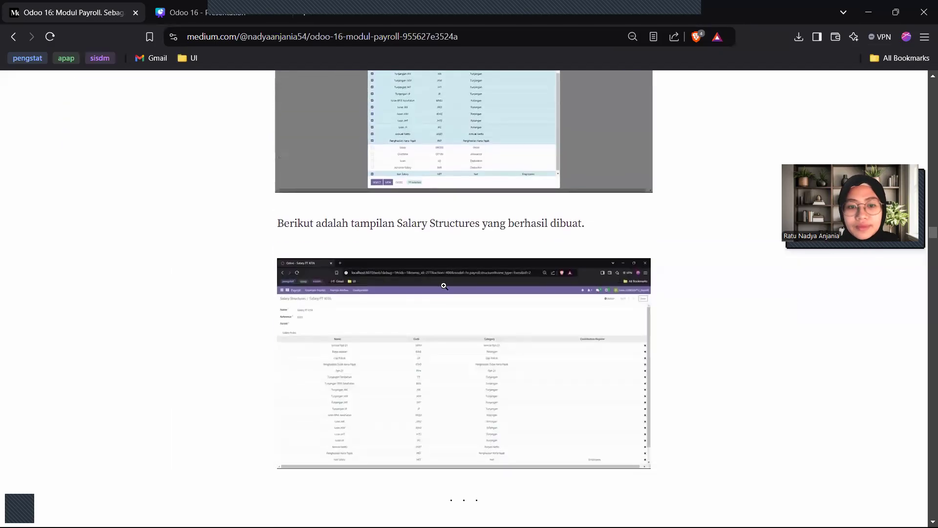
pyautogui.click(411, 271)
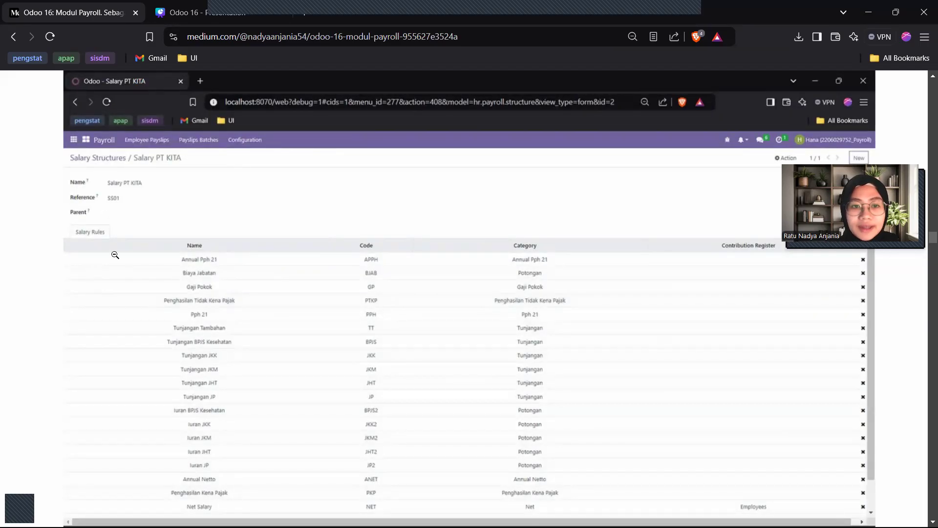
pyautogui.click(145, 262)
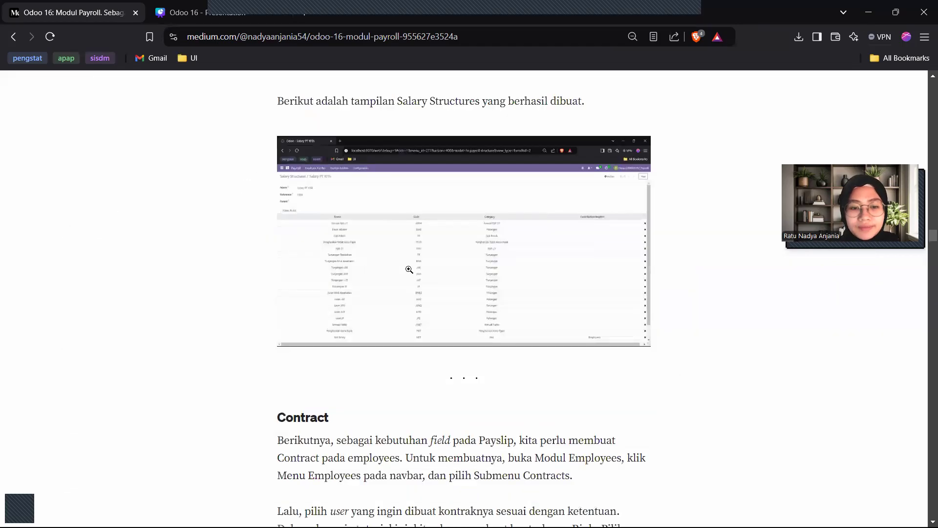
# Read the Contract section on opening Contracts in the Employees module and choosing the employee's contract.
pyautogui.scroll(-3, 409, 269)
pyautogui.scroll(-3, 409, 269)
pyautogui.scroll(1, 408, 269)
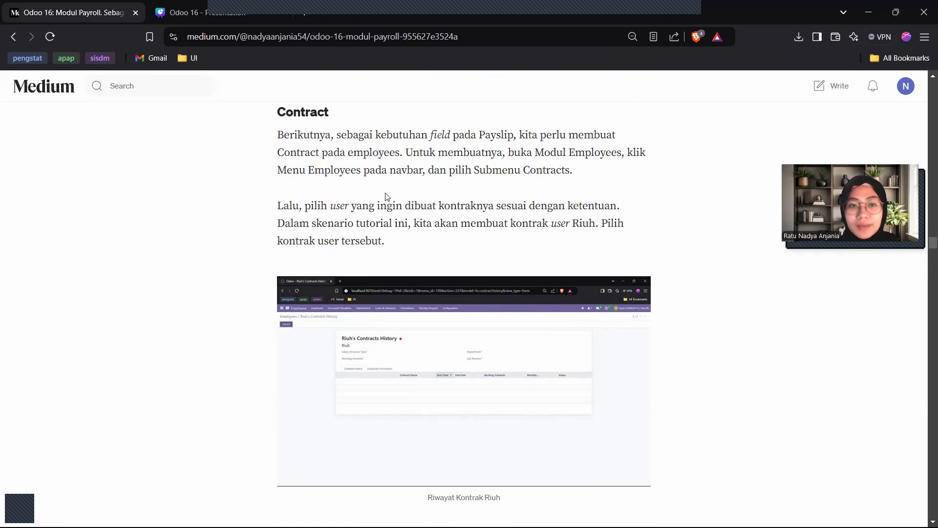
pyautogui.click(299, 303)
pyautogui.click(118, 172)
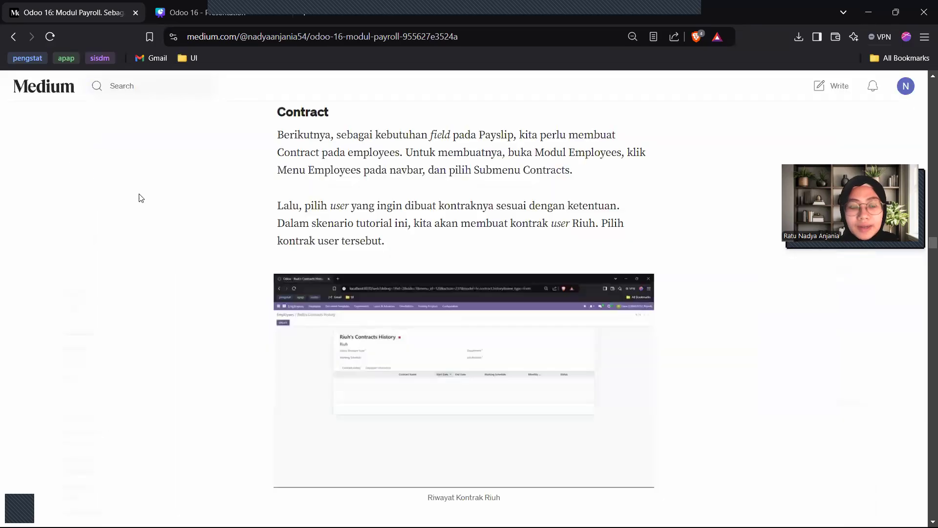
# Examine the enlarged screenshot of the employee's contract history, checking for running contracts and the option to create one.
pyautogui.scroll(-1, 443, 273)
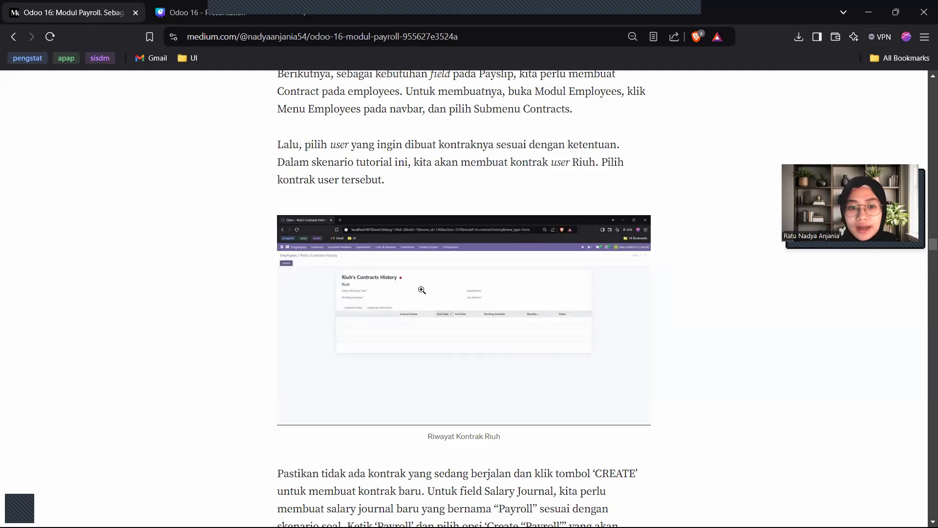
pyautogui.click(331, 292)
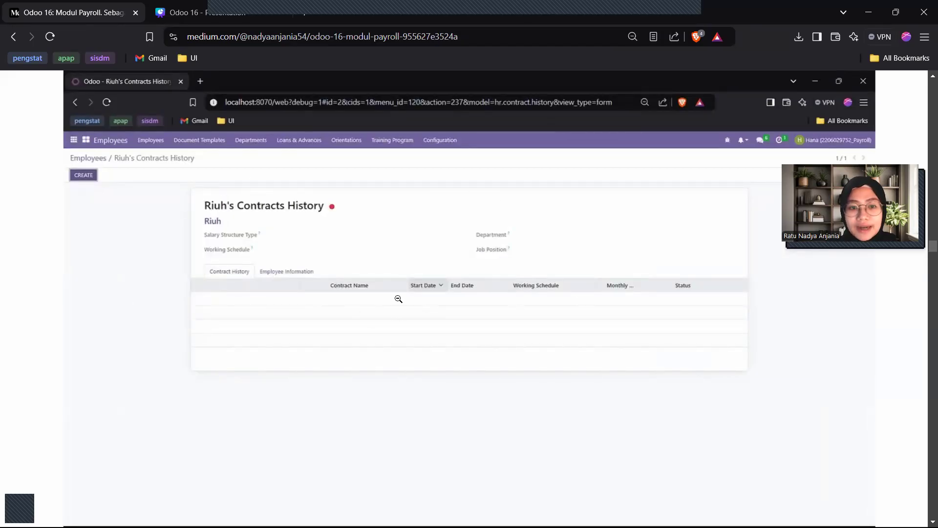
pyautogui.click(30, 300)
pyautogui.scroll(-5, 422, 302)
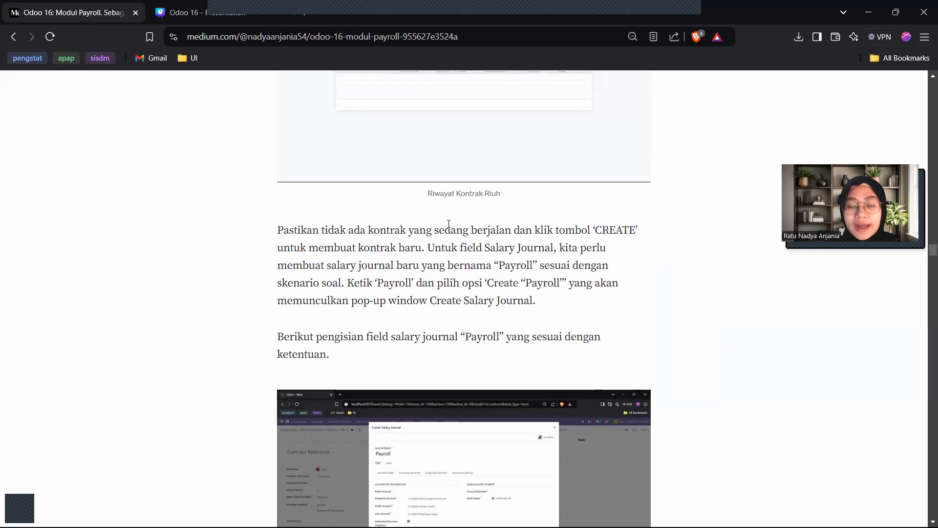
pyautogui.scroll(2, 259, 195)
pyautogui.click(274, 195)
pyautogui.click(49, 181)
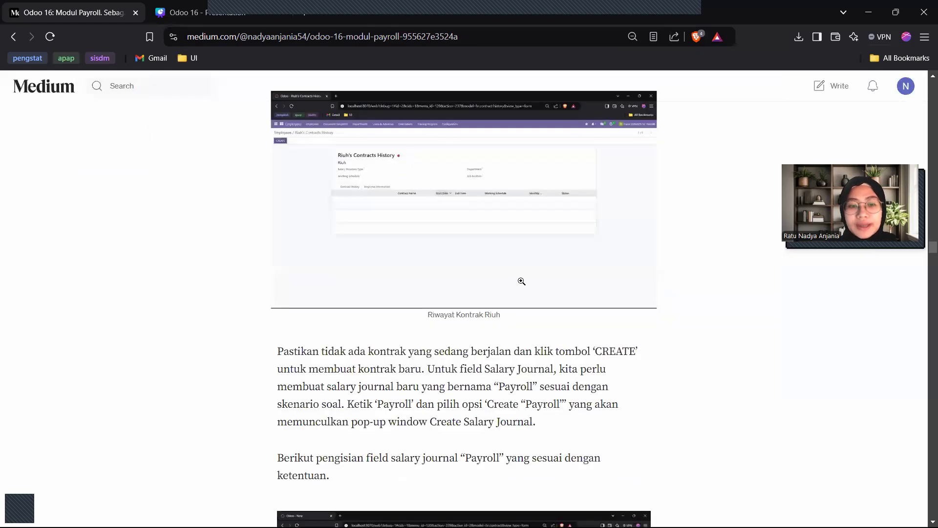
# Read the instructions for creating a new salary journal named Payroll from the contract's Salary Journal field.
pyautogui.scroll(-3, 521, 281)
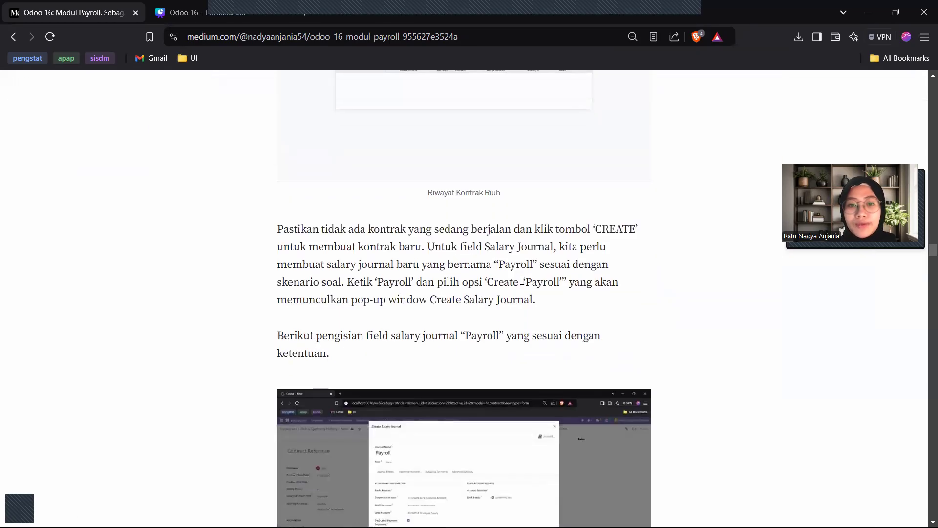
pyautogui.scroll(-2, 522, 281)
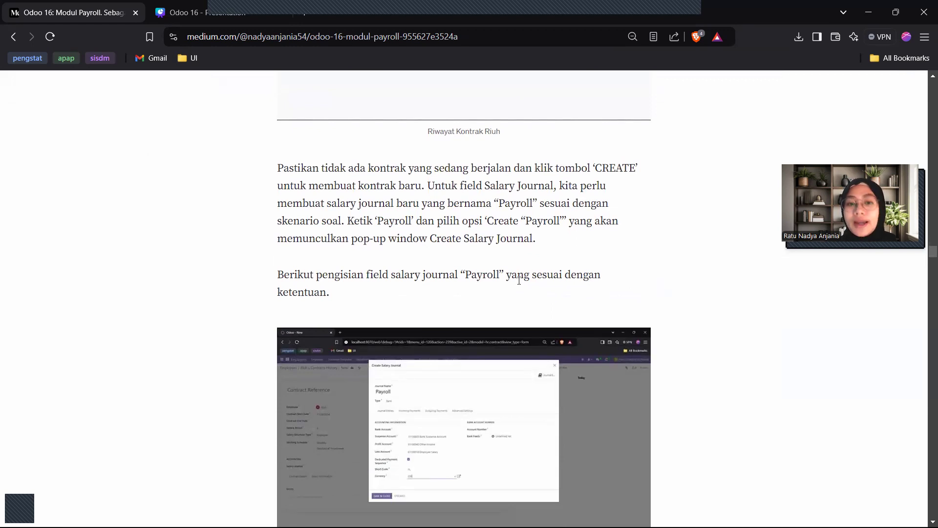
pyautogui.scroll(-2, 520, 280)
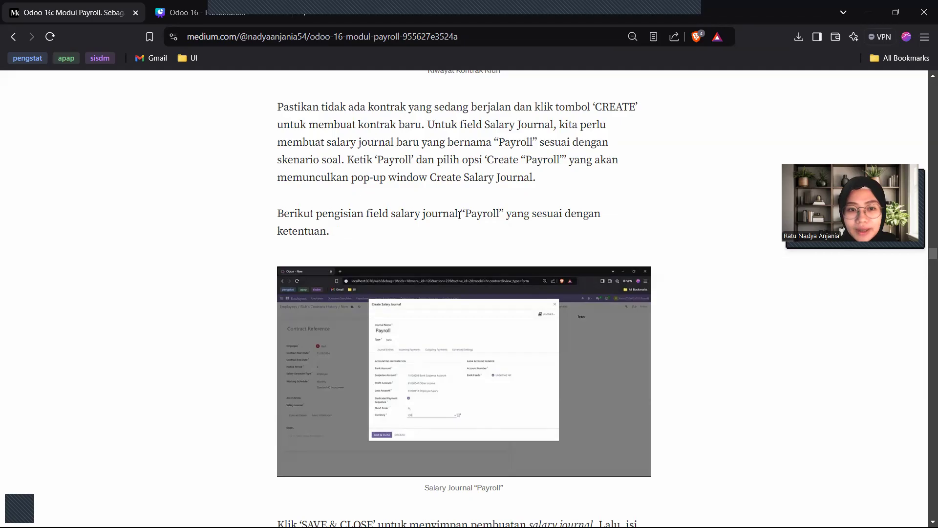
pyautogui.scroll(-2, 460, 215)
# Examine the enlarged Create Salary Journal screenshot for Payroll and read the instructions for saving it and completing the contract.
pyautogui.click(381, 254)
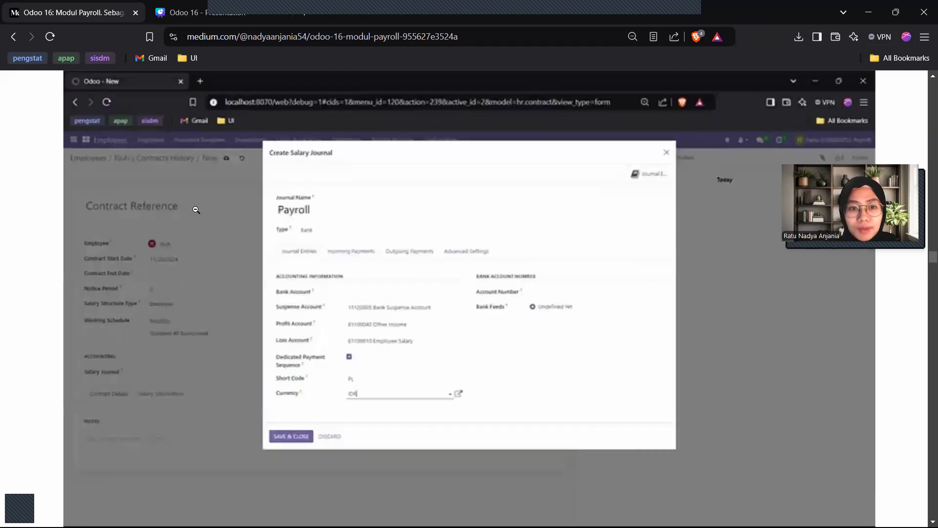
pyautogui.click(31, 184)
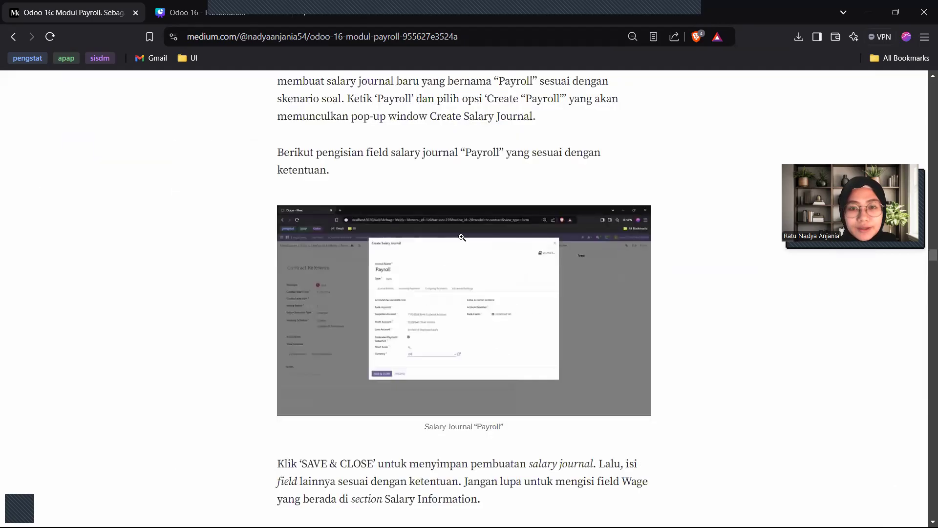
pyautogui.scroll(-2, 403, 250)
pyautogui.click(402, 250)
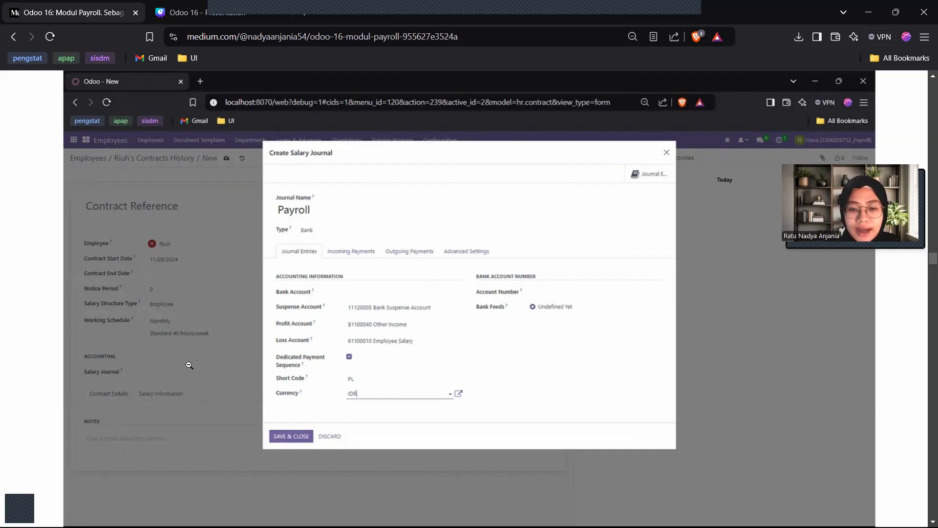
pyautogui.click(93, 324)
pyautogui.scroll(-5, 437, 265)
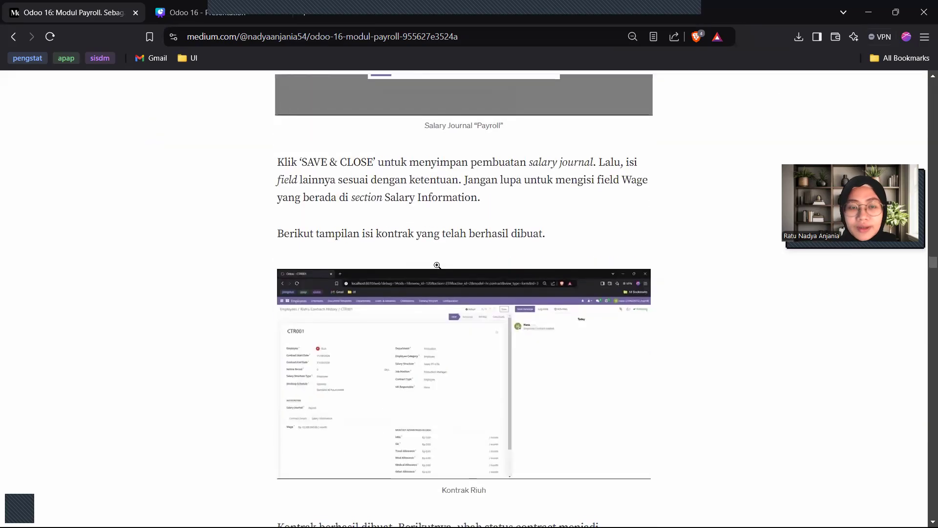
# Read the instructions for filling in the Wage field and examine the enlarged screenshot of the completed employee contract.
pyautogui.scroll(1, 439, 267)
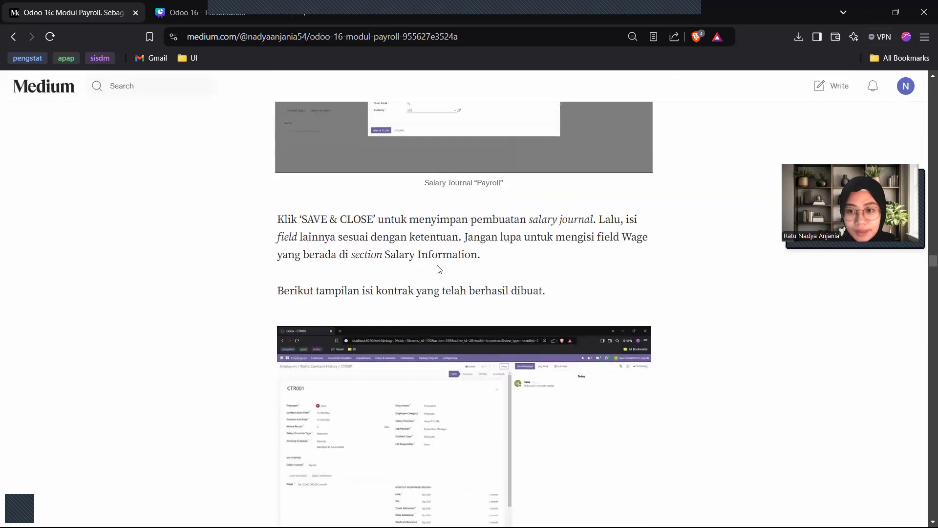
pyautogui.scroll(-1, 477, 260)
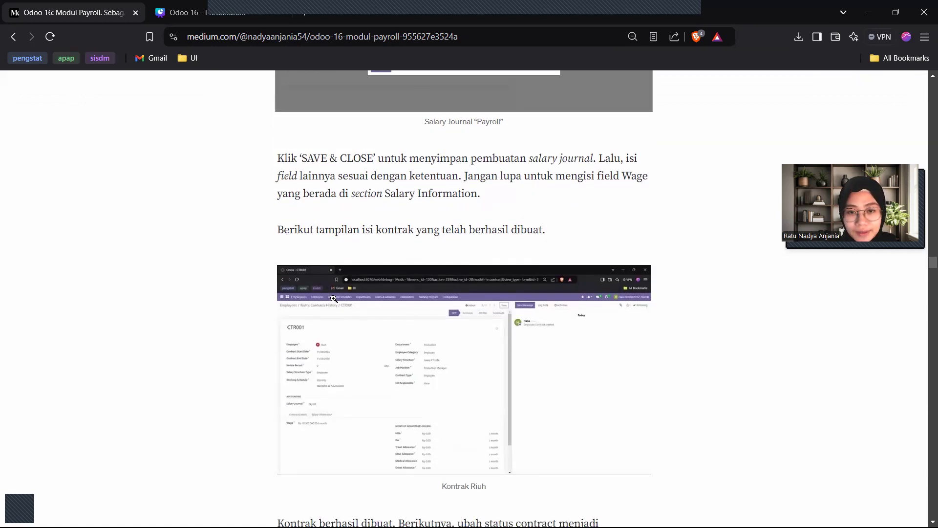
pyautogui.click(424, 311)
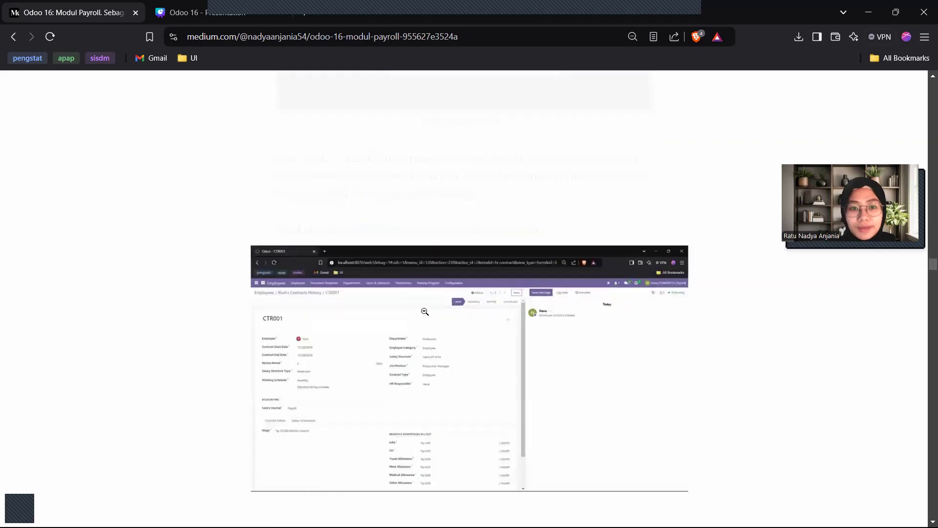
pyautogui.click(91, 288)
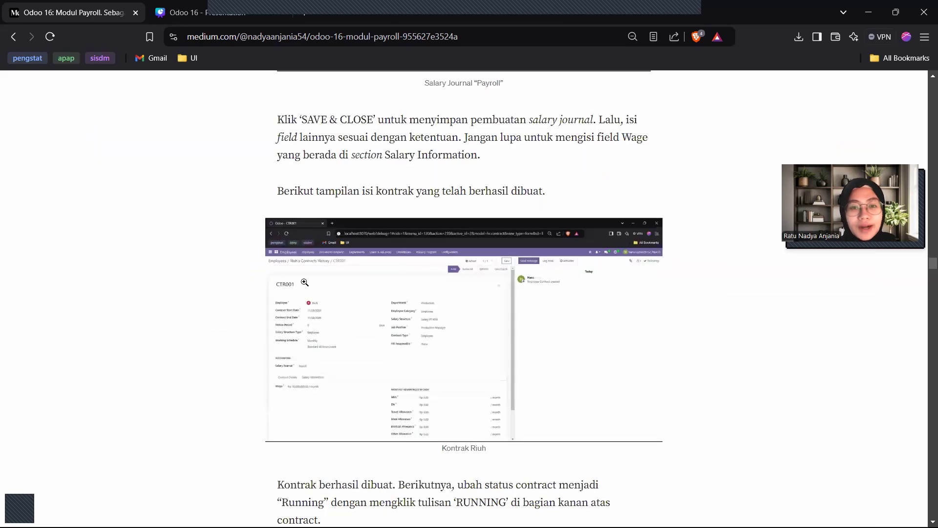
pyautogui.click(371, 289)
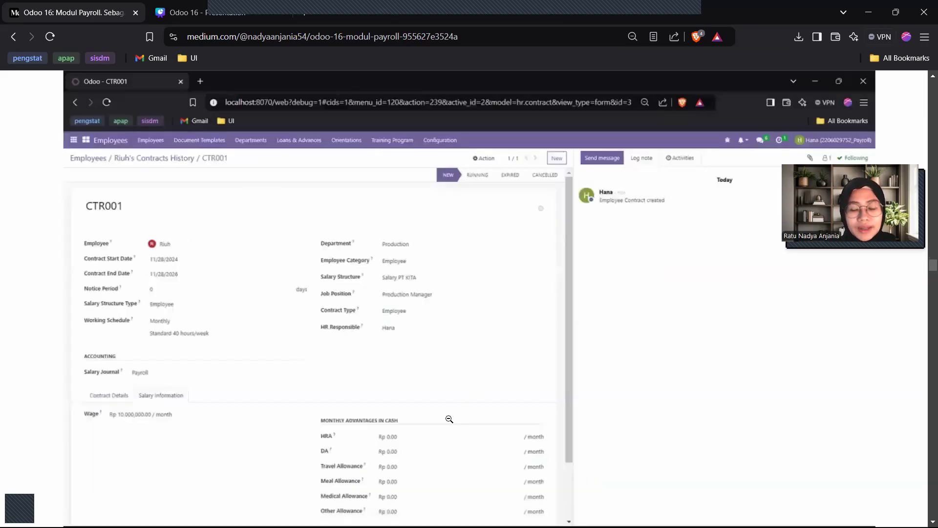
pyautogui.click(63, 239)
# Read how to change the contract status to Running and locate that status in the enlarged contract screenshot.
pyautogui.scroll(-6, 532, 256)
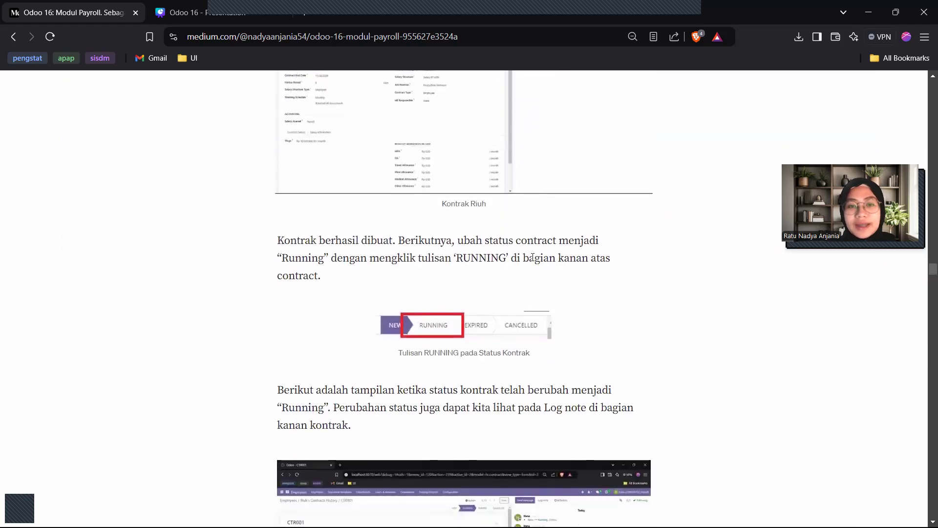
pyautogui.scroll(-1, 532, 257)
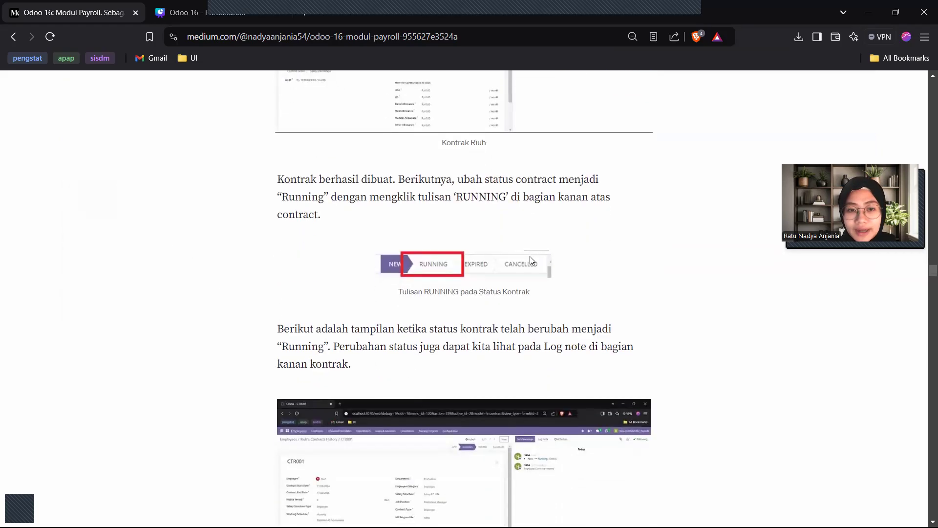
pyautogui.scroll(1, 508, 259)
pyautogui.click(424, 149)
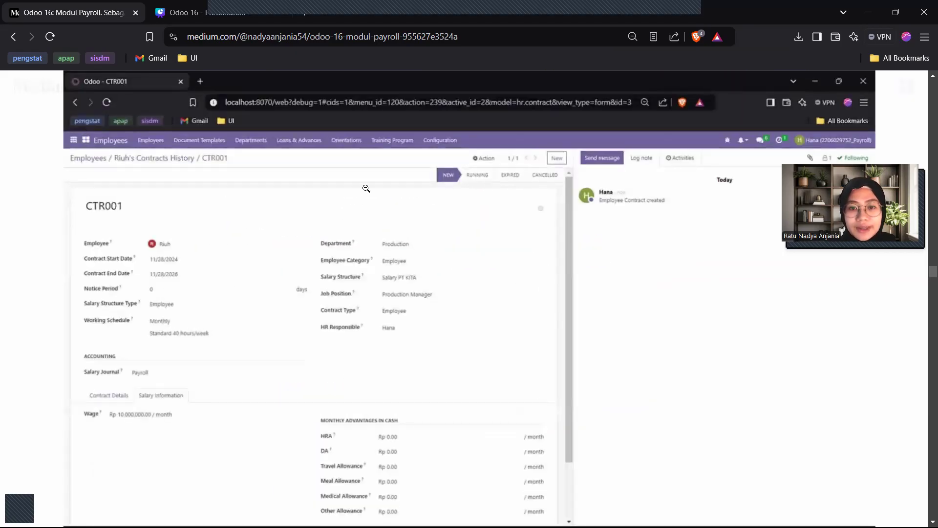
# Examine the enlarged screenshots of the contract with Running status, its log note, and the employee contract list.
pyautogui.scroll(-5, 54, 202)
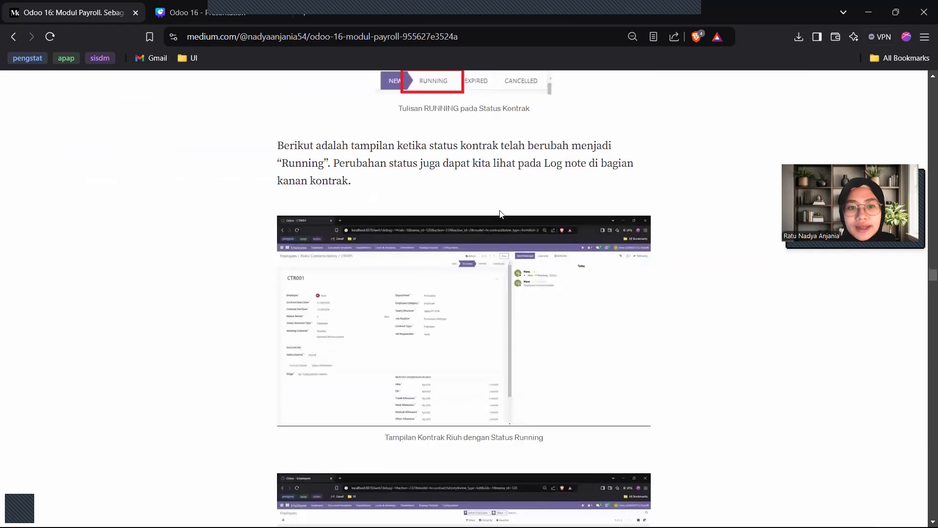
pyautogui.click(475, 276)
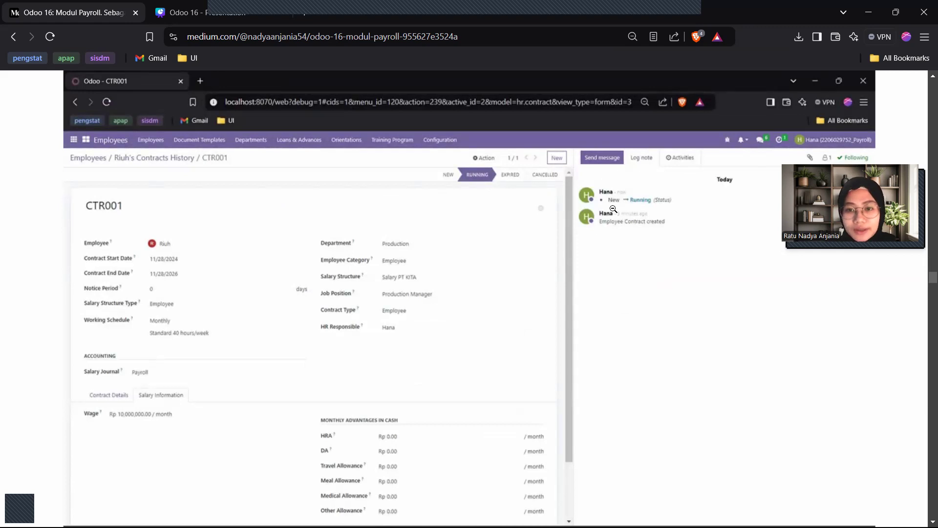
pyautogui.scroll(-5, 423, 244)
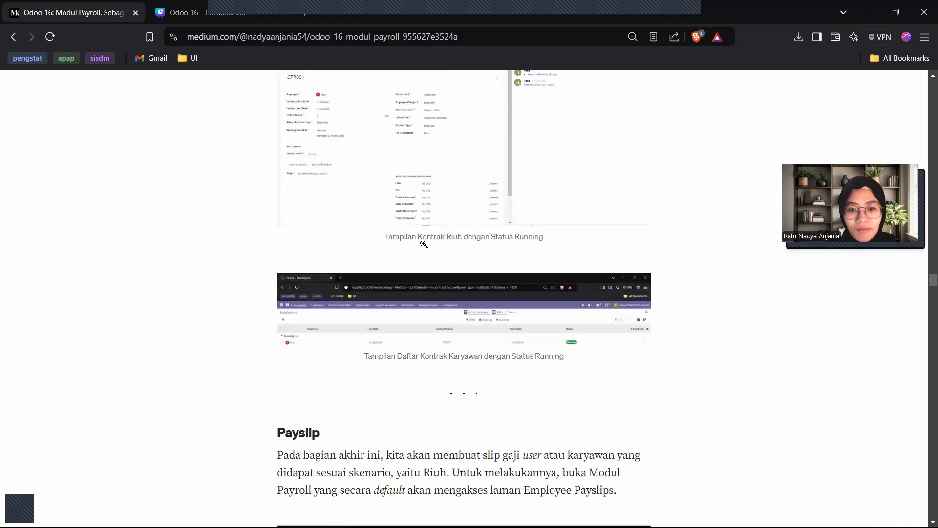
pyautogui.click(390, 204)
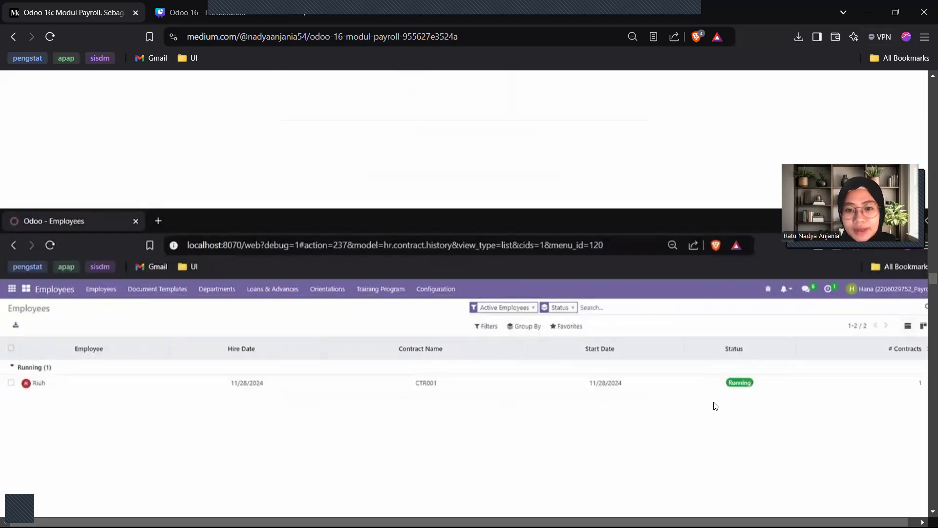
pyautogui.click(368, 143)
# Read the Payslip section's introduction and examine the enlarged screenshot of the Employee Payslips page, including the option to create one.
pyautogui.scroll(-3, 525, 303)
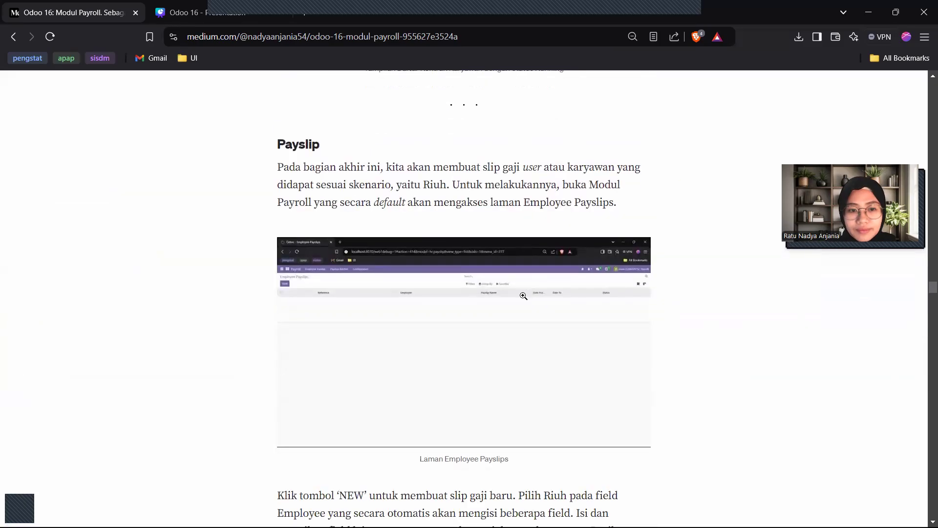
pyautogui.scroll(-1, 523, 292)
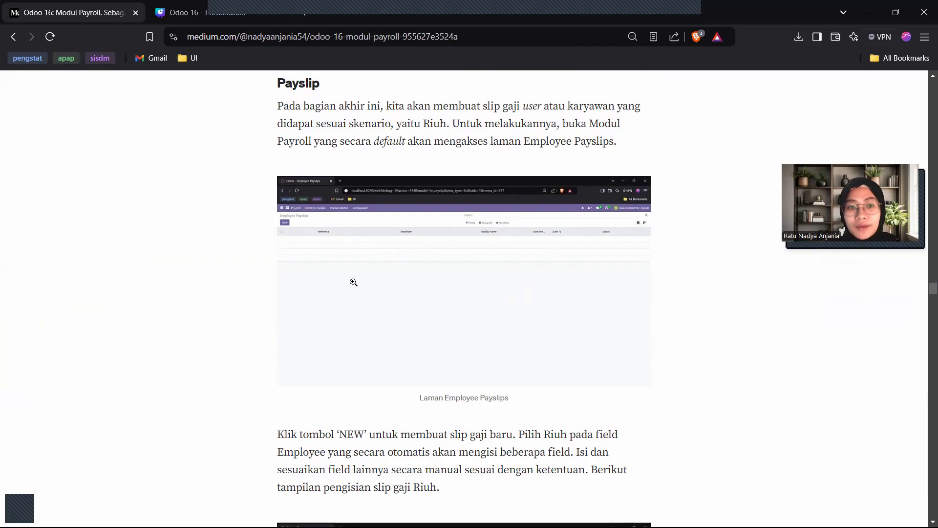
pyautogui.click(289, 220)
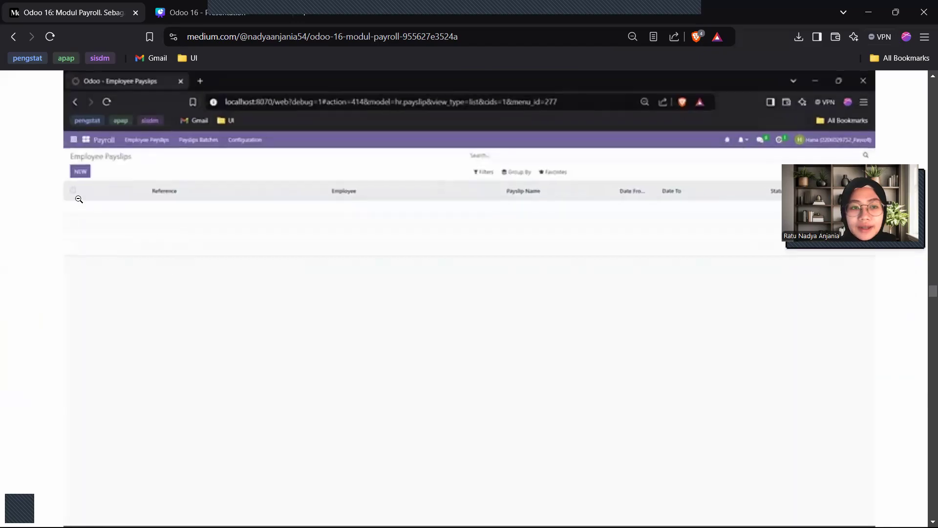
pyautogui.click(28, 202)
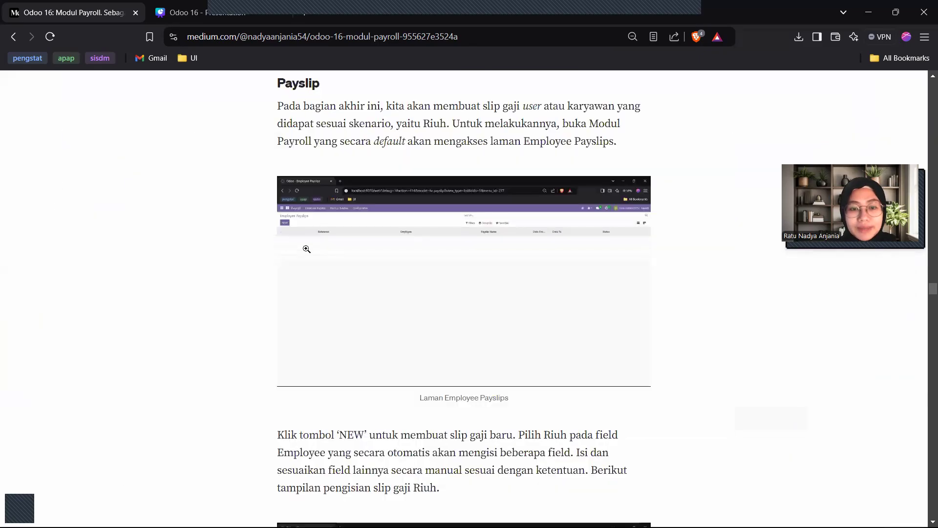
# Read the instructions for creating a new payslip and examine the enlarged screenshot of the filled-in payslip form.
pyautogui.scroll(-5, 558, 234)
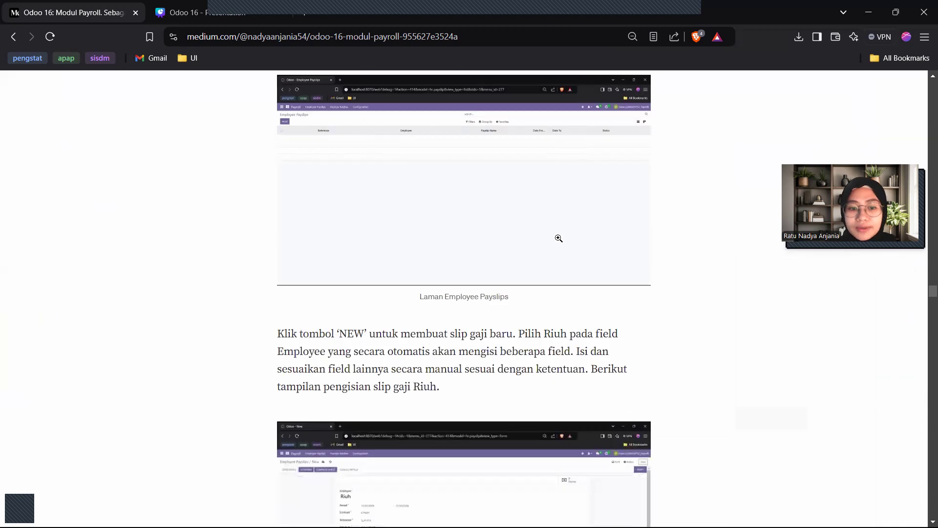
pyautogui.scroll(3, 560, 242)
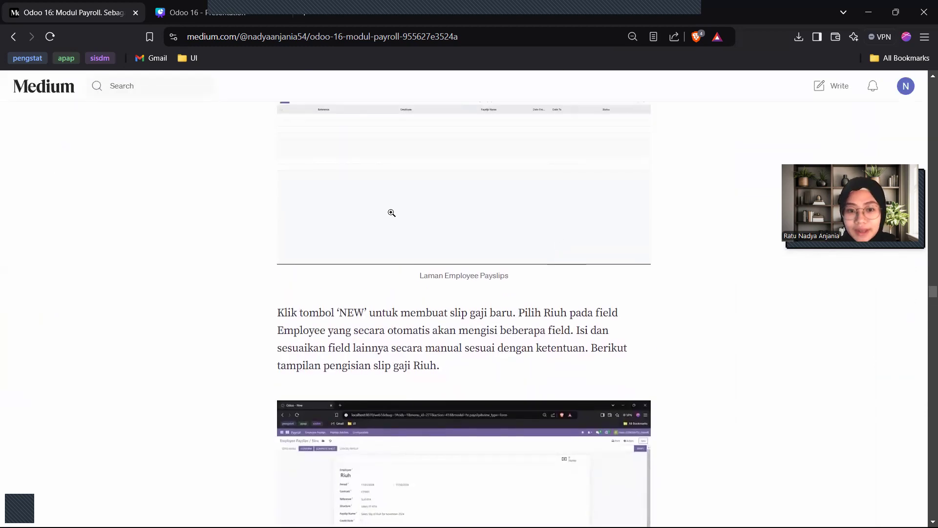
pyautogui.scroll(-4, 391, 213)
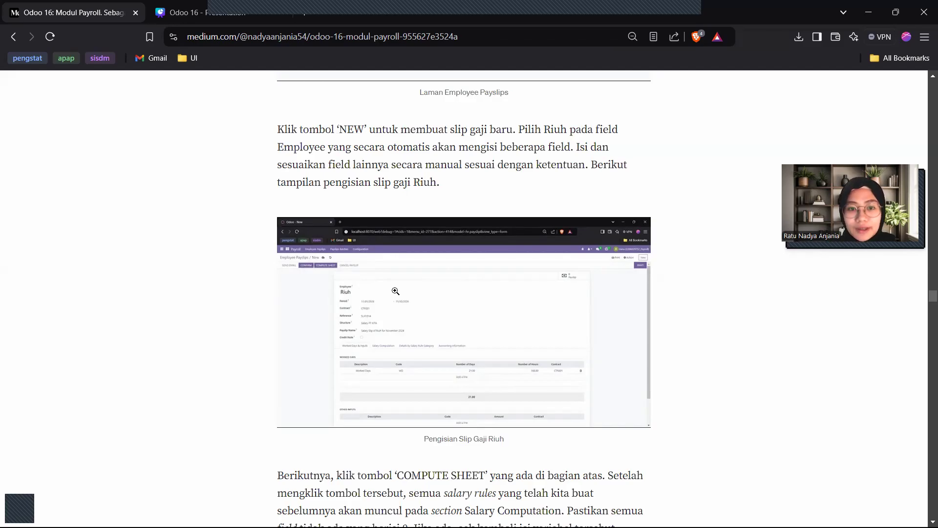
pyautogui.scroll(-1, 407, 296)
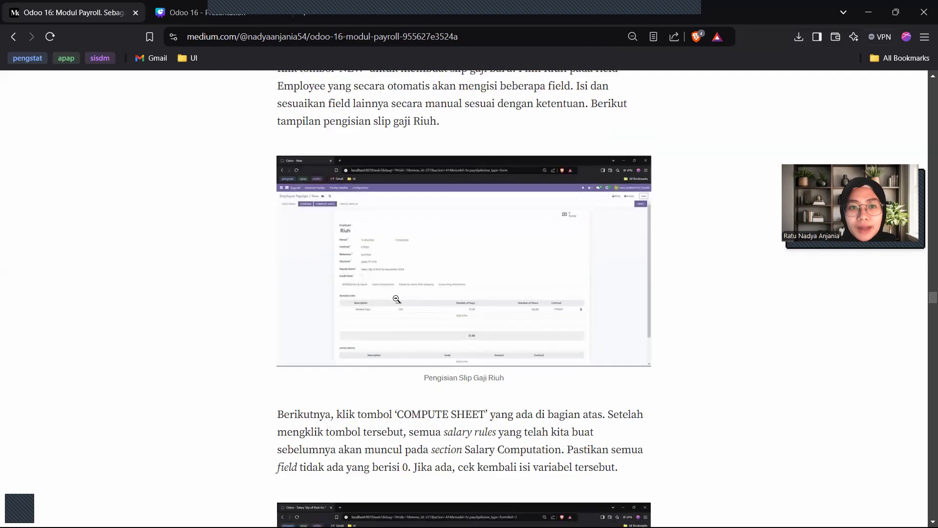
pyautogui.click(397, 299)
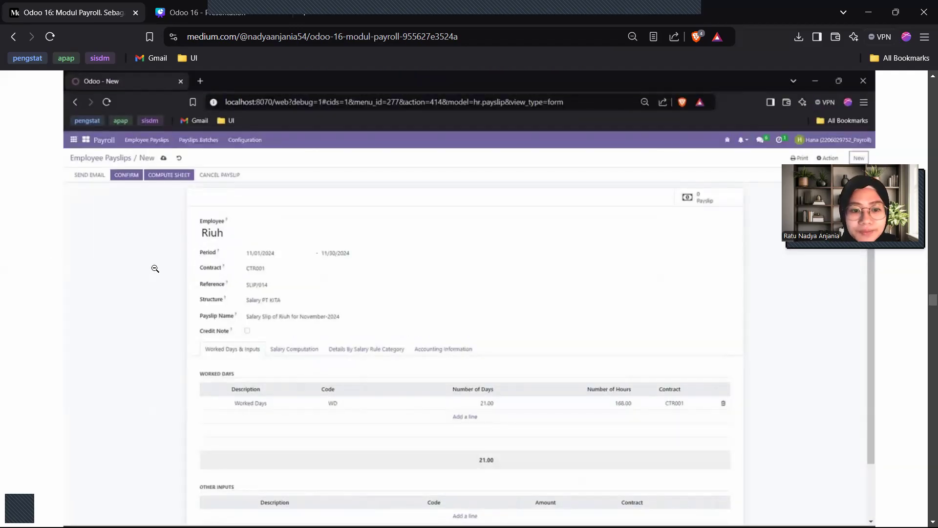
pyautogui.click(74, 272)
# Read the Compute Sheet instructions and locate that command in the enlarged screenshot of the payslip form.
pyautogui.scroll(-5, 449, 276)
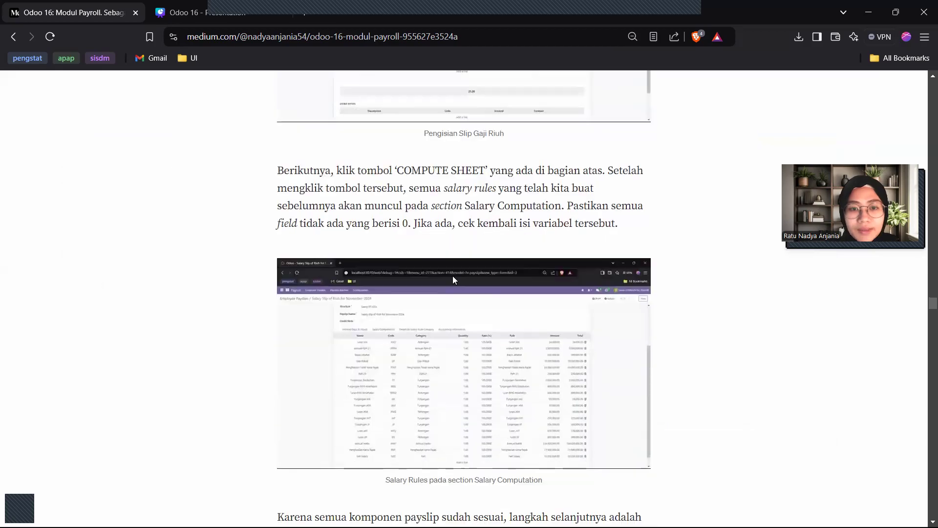
pyautogui.scroll(2, 435, 275)
pyautogui.scroll(1, 434, 275)
pyautogui.click(390, 153)
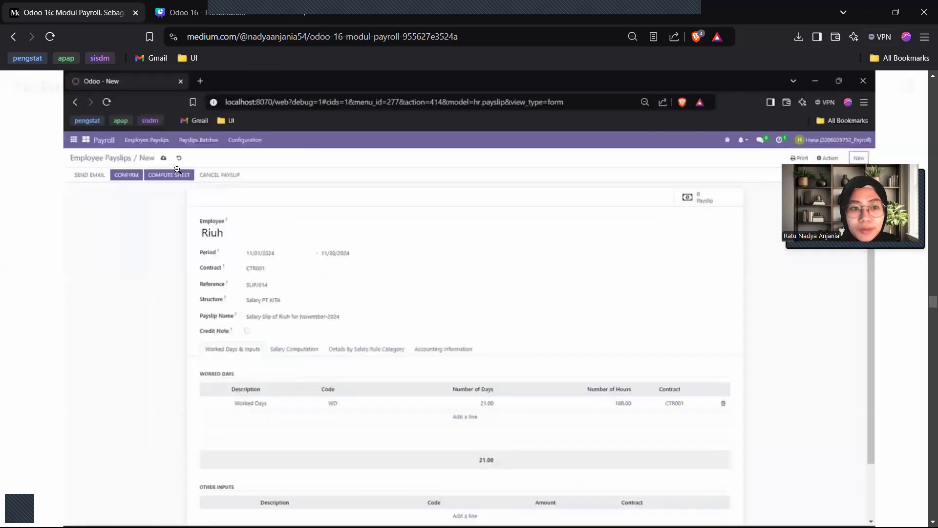
pyautogui.click(44, 178)
# Examine the enlarged Salary Computation screenshot, checking the amounts computed for each salary rule on the payslip.
pyautogui.scroll(-4, 553, 320)
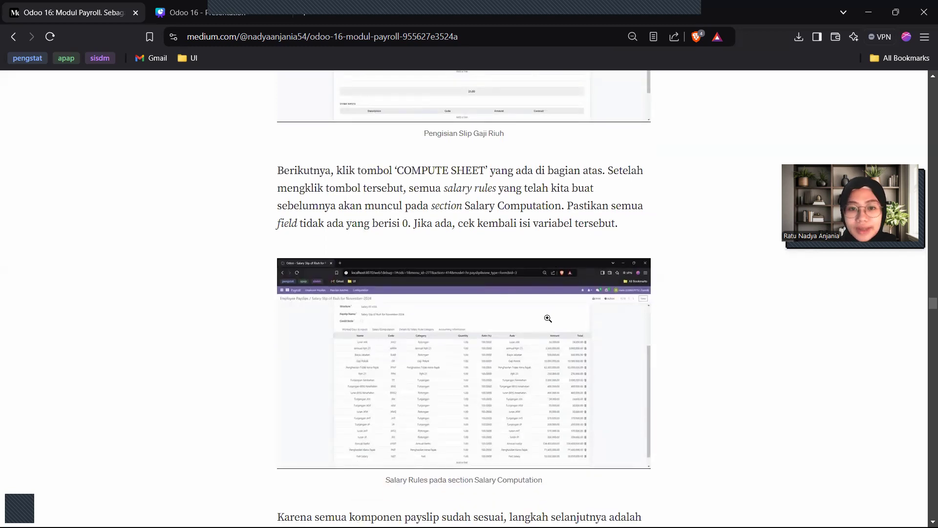
pyautogui.click(455, 350)
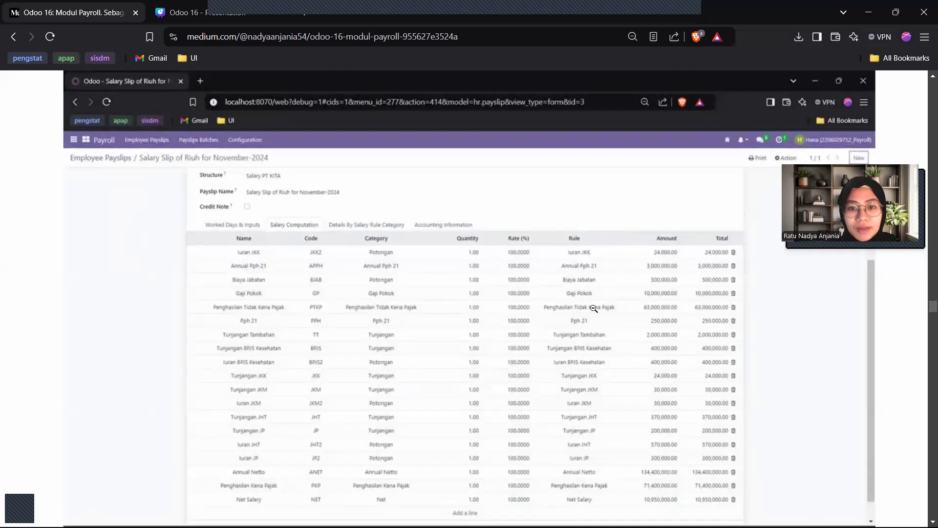
pyautogui.click(27, 234)
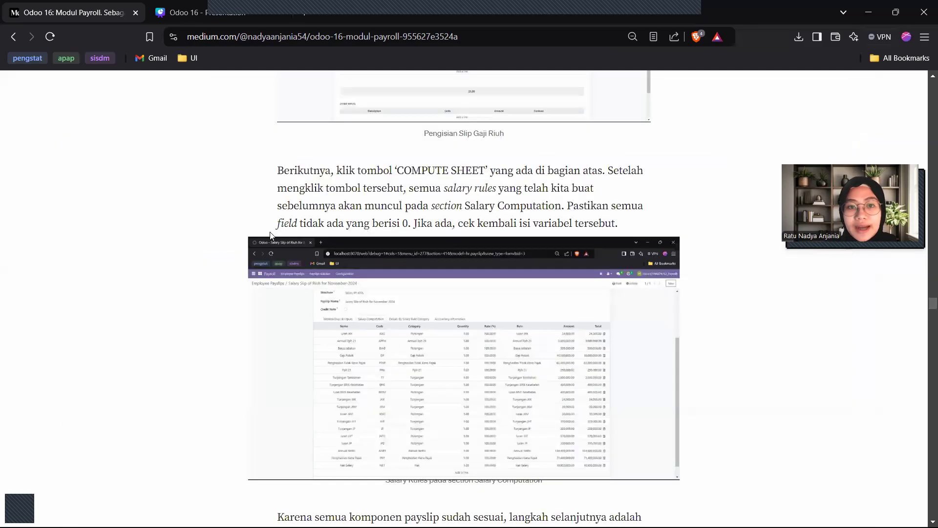
pyautogui.scroll(-3, 336, 222)
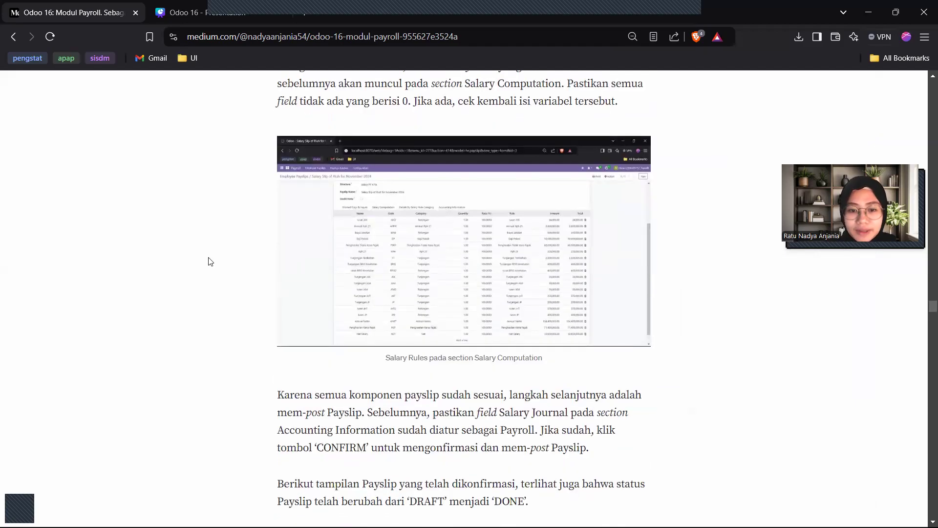
pyautogui.click(382, 252)
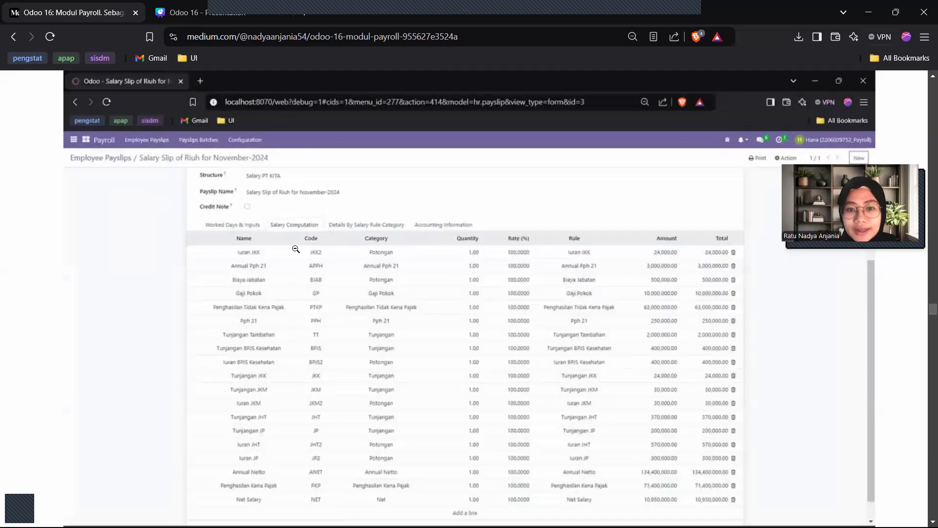
pyautogui.click(10, 282)
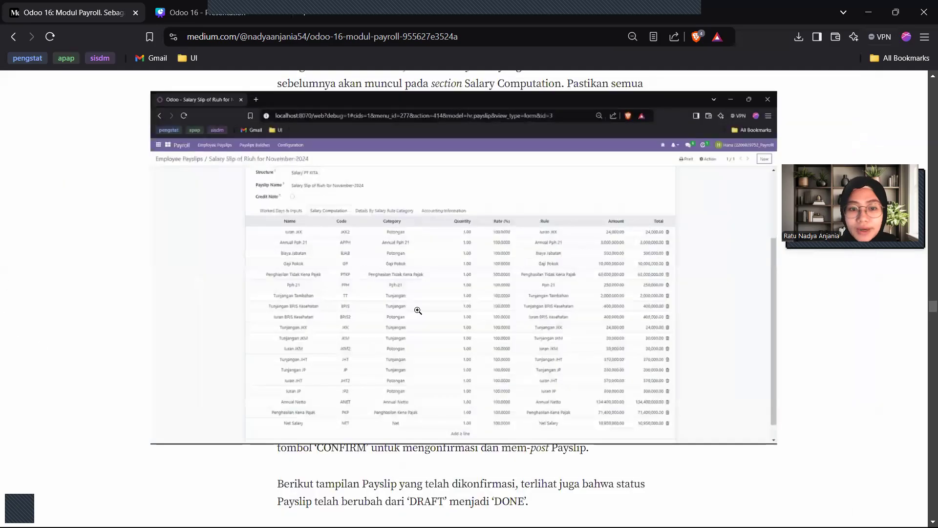
# Read how to check that the Salary Journal is Payroll and confirm the payslip, and enlarge the confirmed payslip screenshot.
pyautogui.scroll(-1, 528, 389)
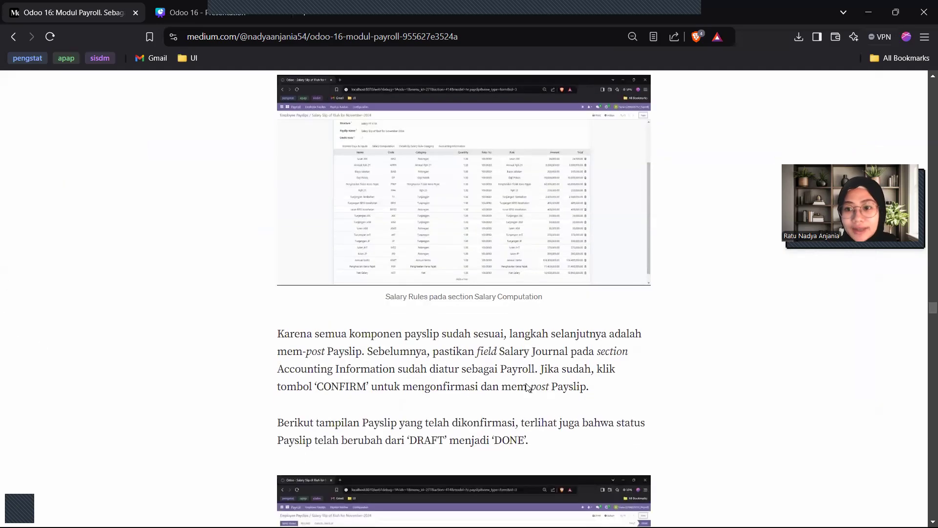
pyautogui.scroll(-1, 528, 382)
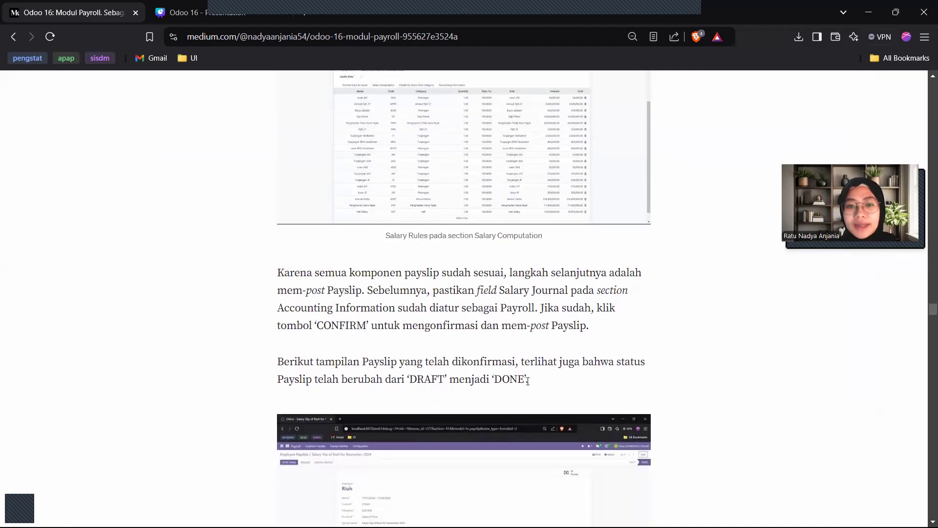
pyautogui.scroll(2, 528, 381)
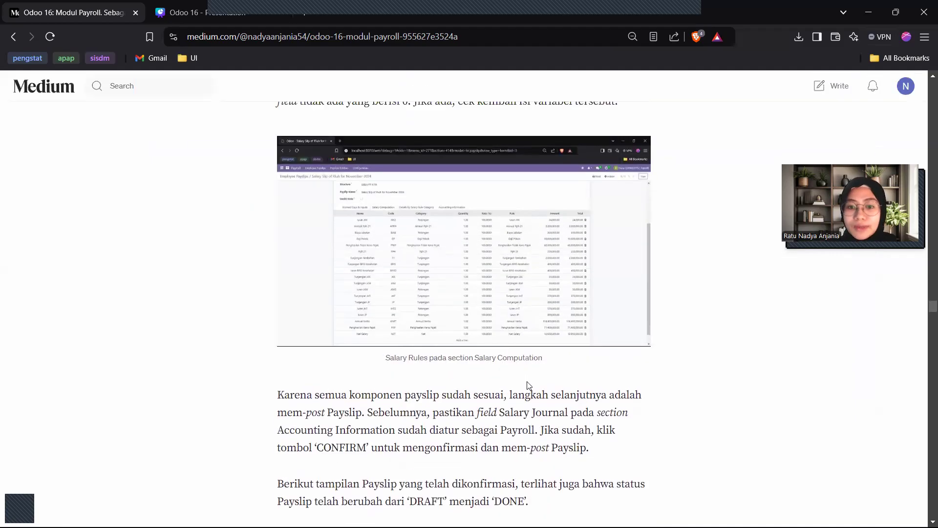
pyautogui.scroll(-2, 528, 386)
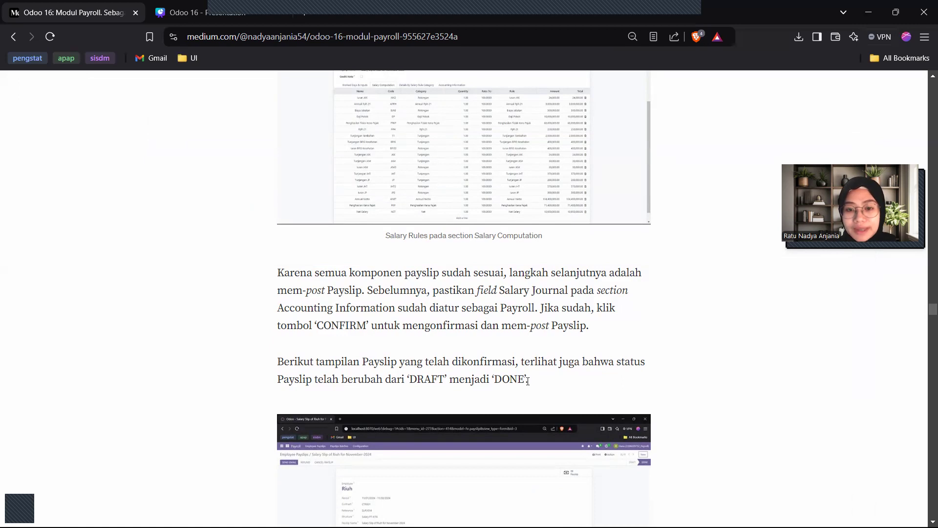
pyautogui.scroll(-3, 527, 381)
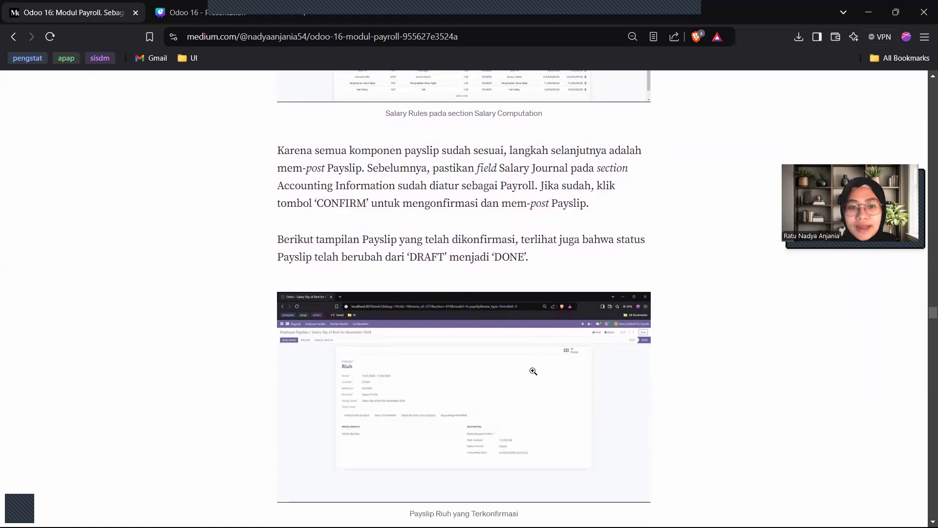
pyautogui.click(327, 301)
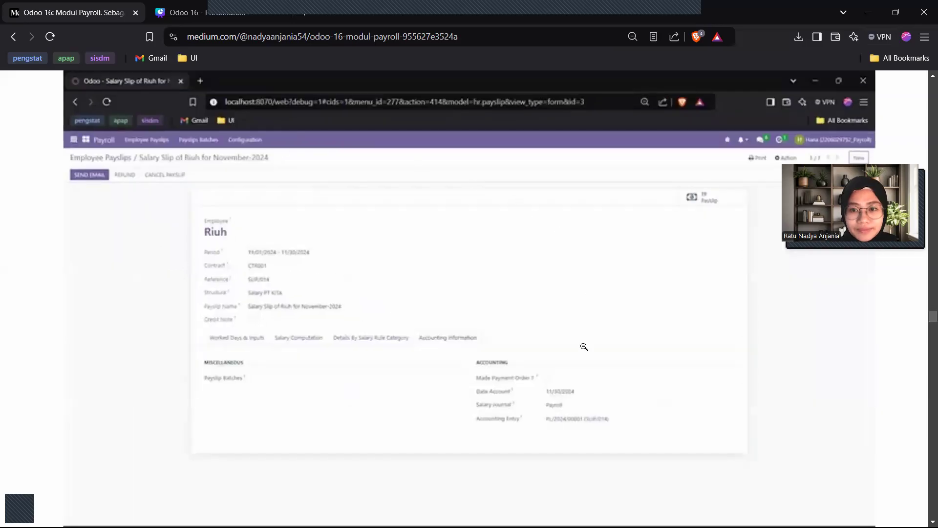
# Read how to verify that the payslip was posted through its Accounting Entry value, and enlarge the screenshot marking that field.
pyautogui.click(27, 314)
pyautogui.scroll(-2, 538, 292)
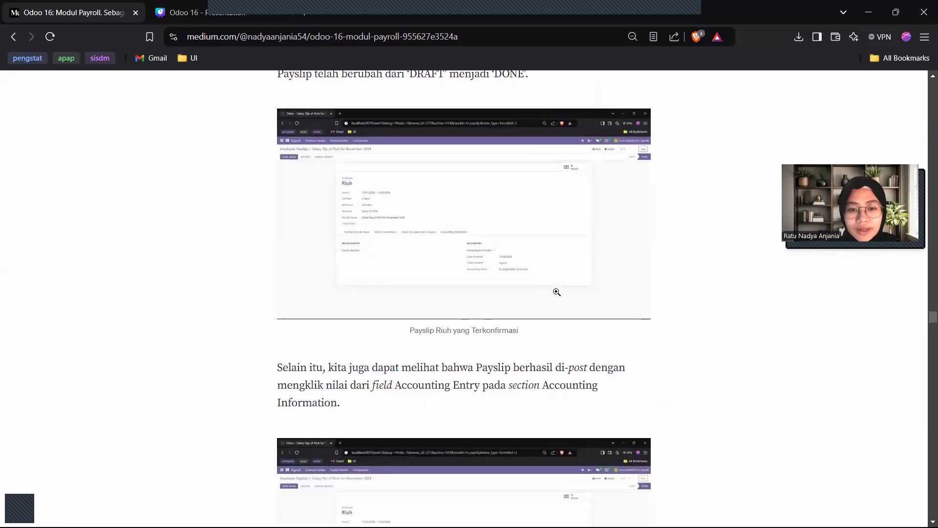
pyautogui.scroll(-2, 538, 292)
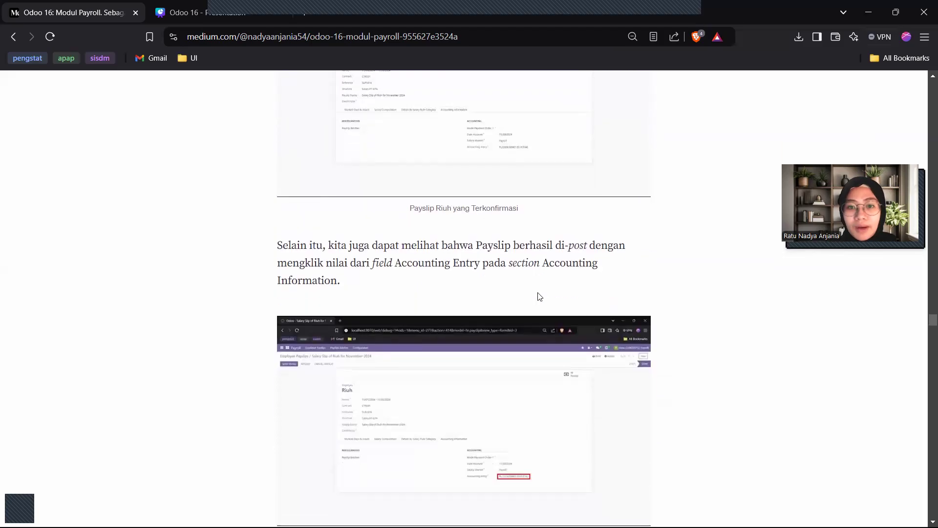
pyautogui.scroll(-1, 540, 294)
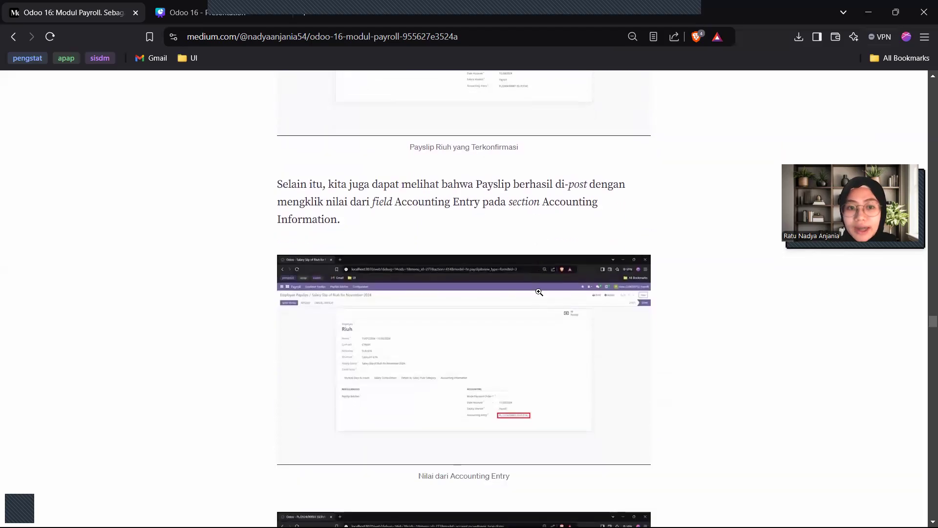
pyautogui.scroll(-1, 534, 325)
pyautogui.click(534, 326)
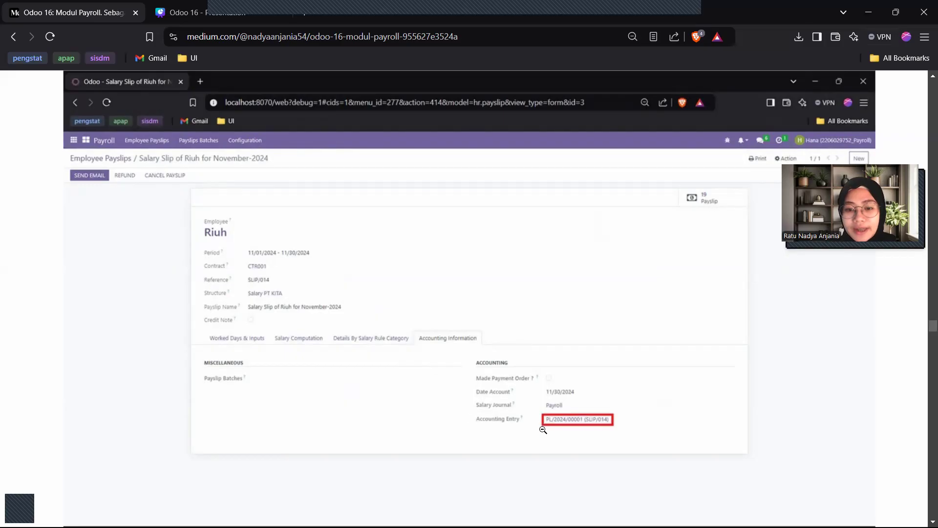
# Examine the enlarged screenshot of the posted accounting entry linked to the payslip, and close it.
pyautogui.click(54, 277)
pyautogui.scroll(-5, 423, 291)
pyautogui.click(360, 279)
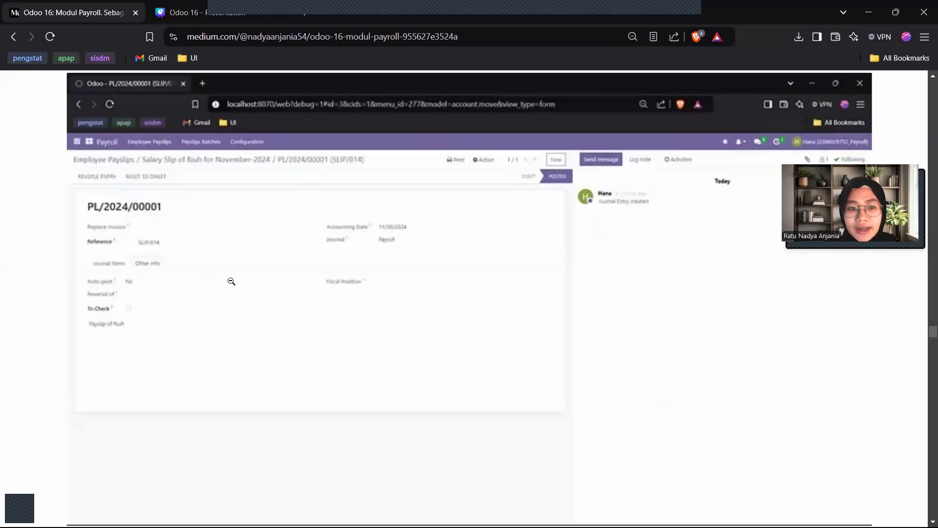
pyautogui.click(20, 285)
# Read the final instruction about checking the payslip as the employee, and examine the enlarged Employee Payslips list.
pyautogui.scroll(-5, 335, 299)
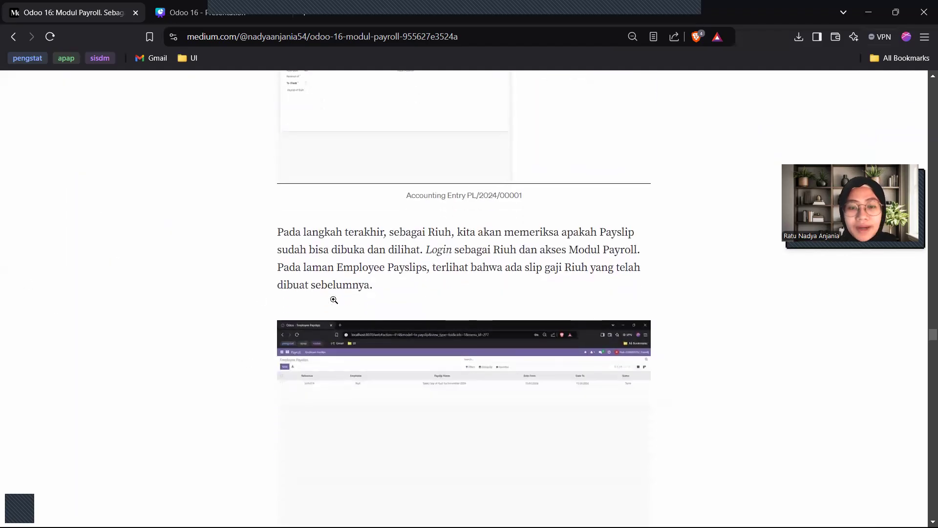
pyautogui.scroll(-2, 334, 300)
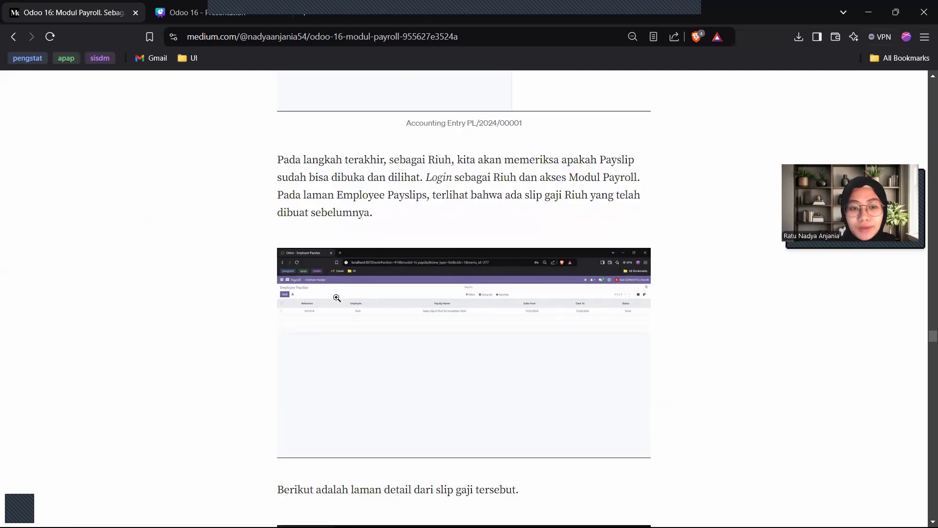
pyautogui.click(337, 297)
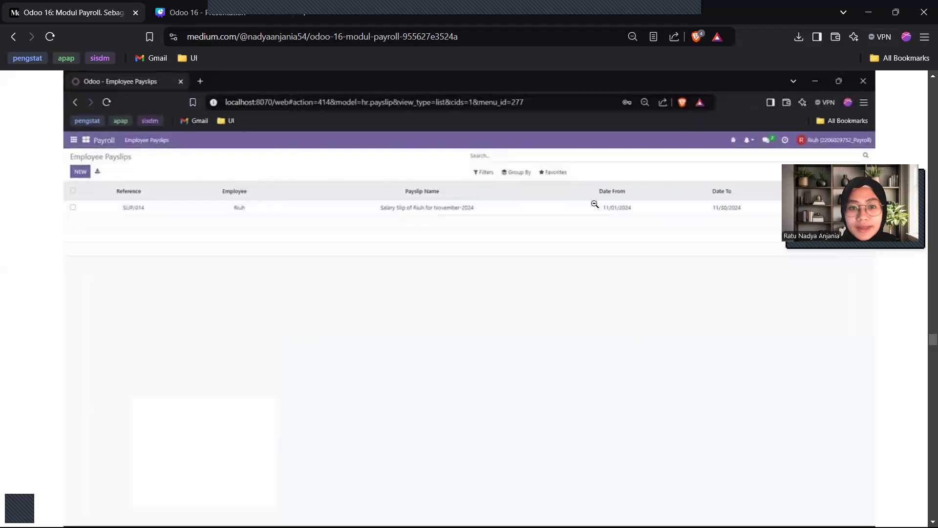
pyautogui.click(34, 282)
# Examine the payslip detail screenshots for Worked Days & Inputs, Salary Computation and Details By Salary Rule Category one by one.
pyautogui.scroll(-6, 314, 304)
pyautogui.scroll(-2, 315, 305)
pyautogui.click(515, 303)
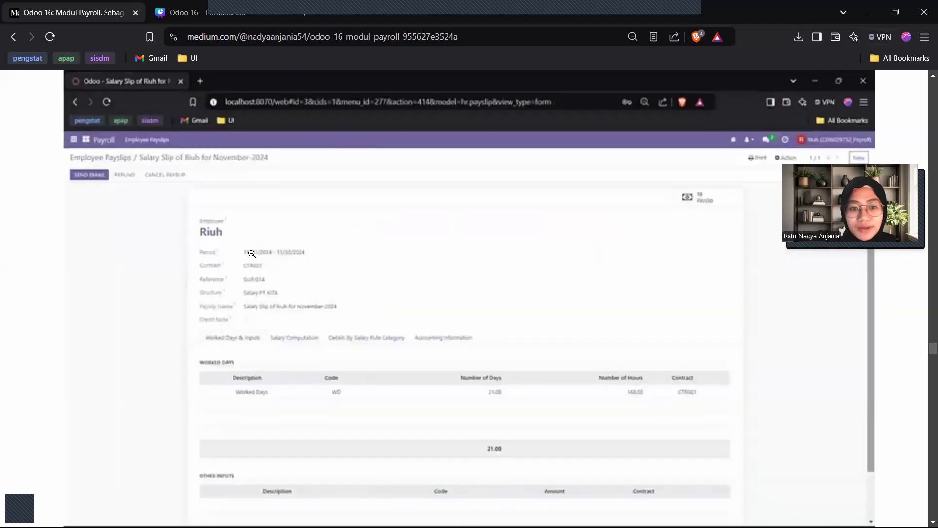
pyautogui.click(2, 298)
pyautogui.scroll(-3, 359, 289)
pyautogui.click(266, 295)
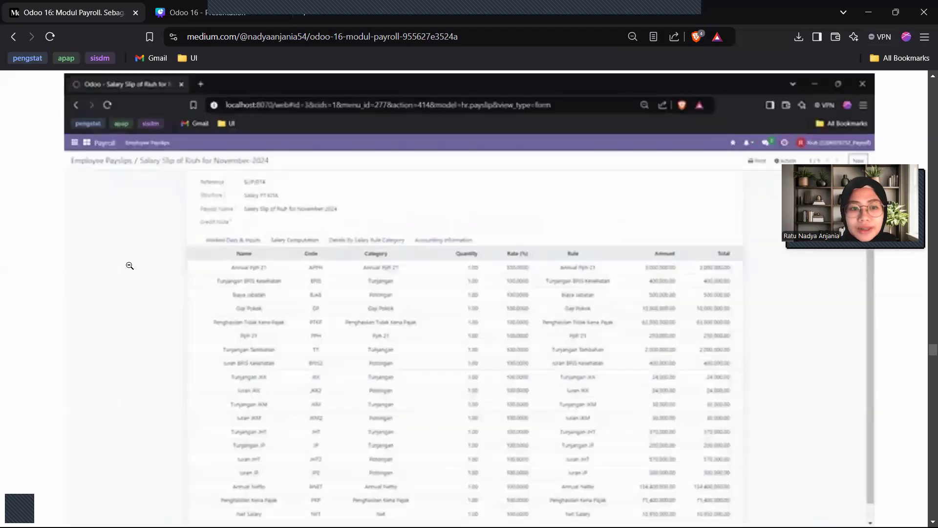
pyautogui.click(22, 249)
pyautogui.click(549, 274)
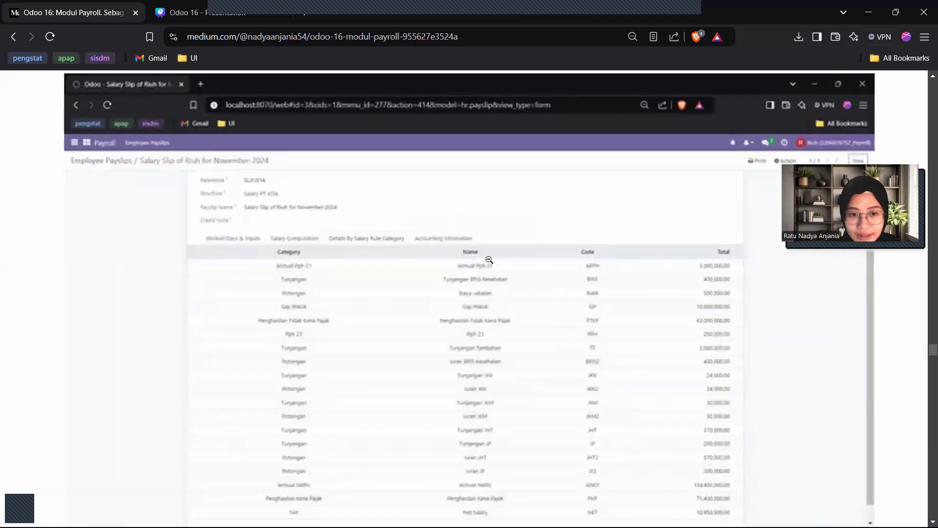
pyautogui.click(39, 249)
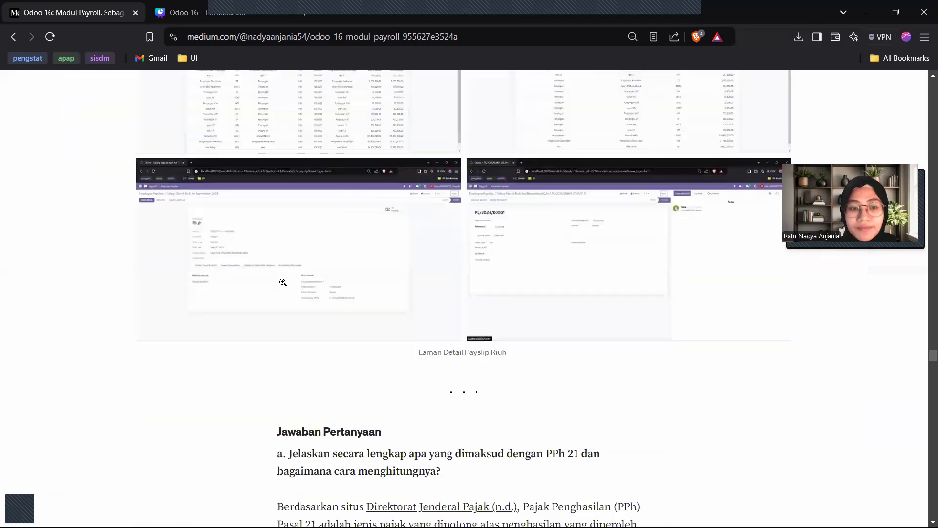
# Examine the employee's payslip detail screenshots showing the Accounting Information section and the related accounting entry.
pyautogui.click(283, 282)
pyautogui.scroll(-1, 183, 319)
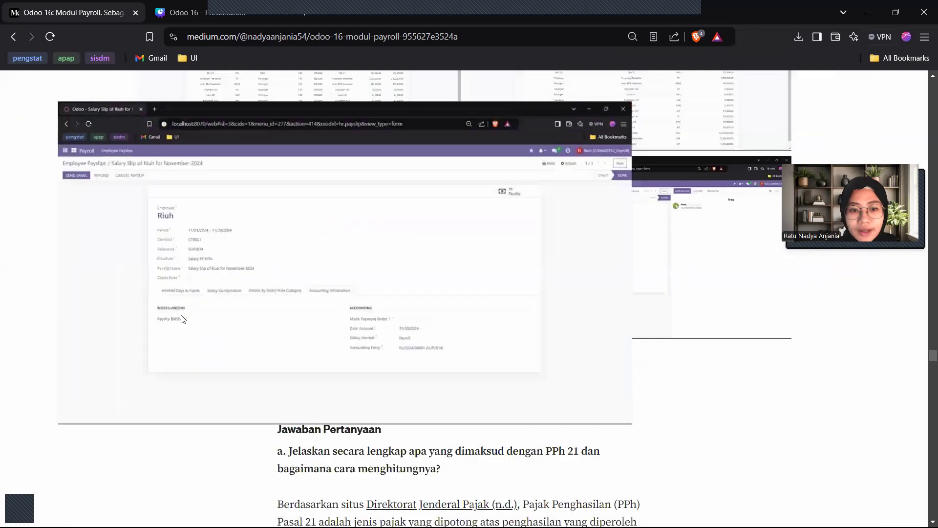
pyautogui.click(608, 315)
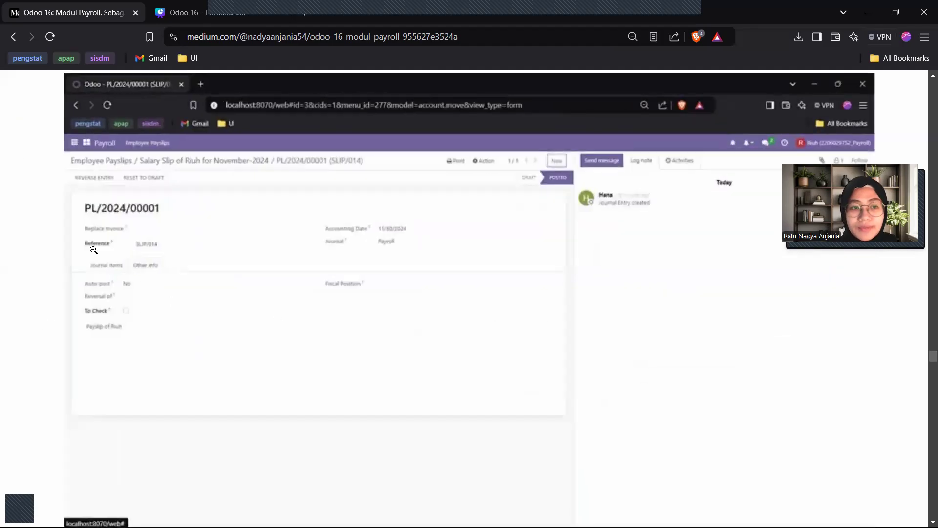
pyautogui.click(27, 224)
pyautogui.click(562, 269)
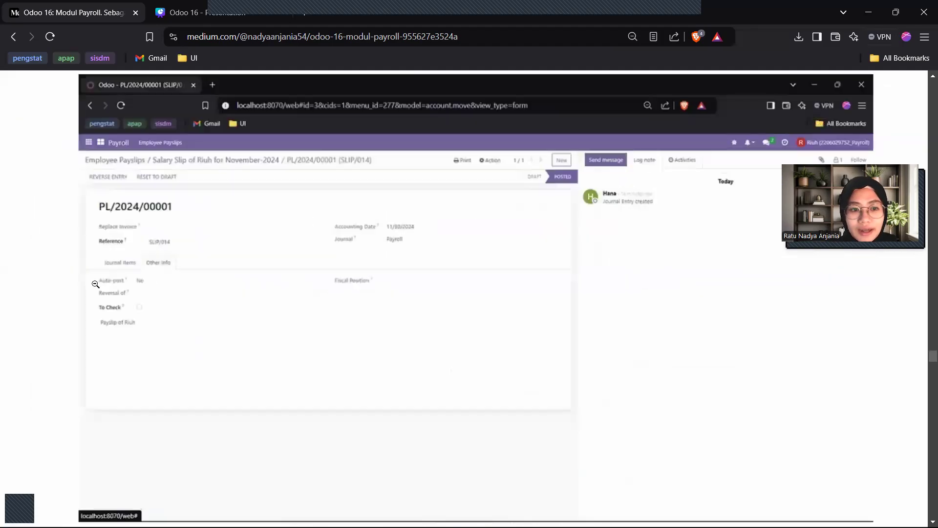
pyautogui.click(23, 279)
pyautogui.click(494, 270)
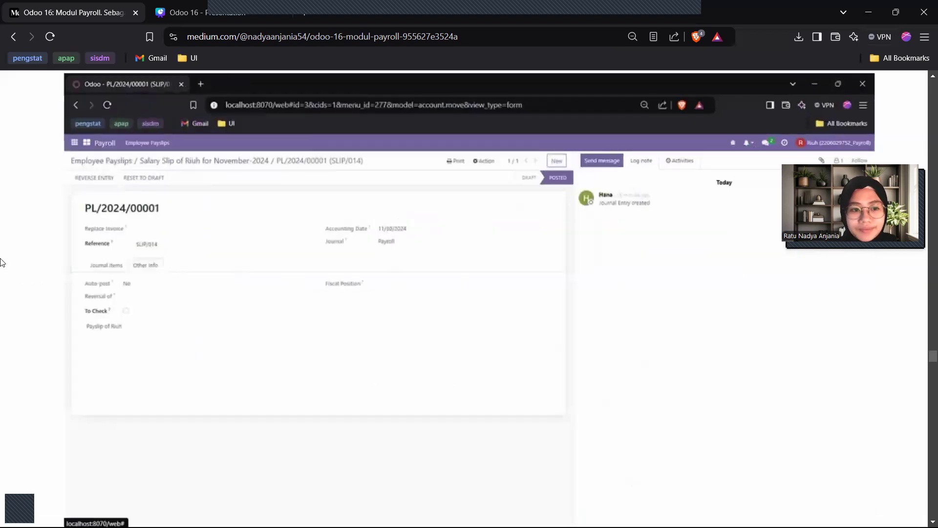
pyautogui.click(33, 256)
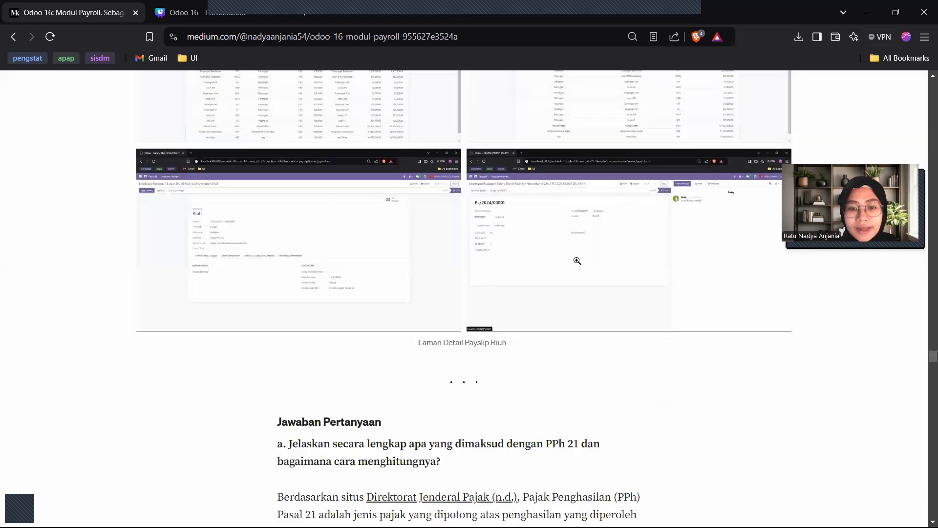
# Read the definition of PPh 21 under question a of the Jawaban Pertanyaan section.
pyautogui.scroll(-3, 574, 260)
pyautogui.scroll(-3, 577, 260)
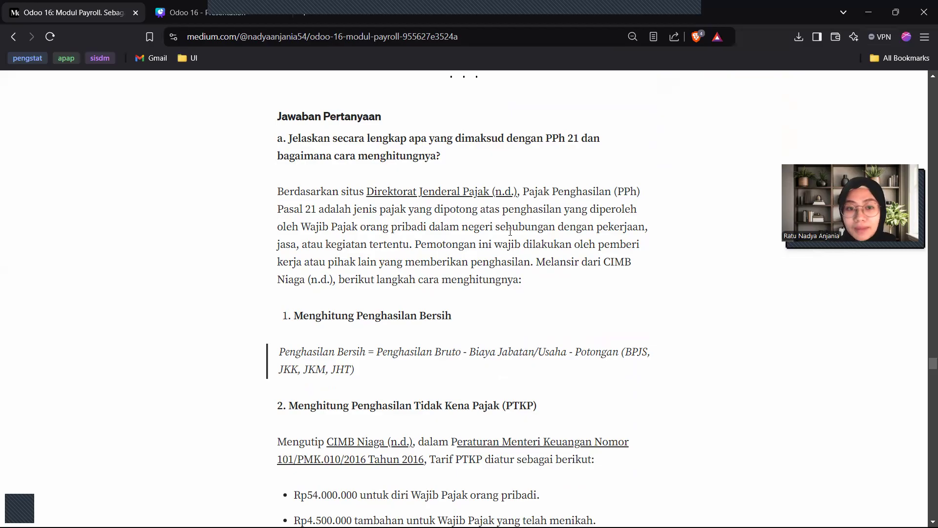
pyautogui.scroll(-1, 405, 238)
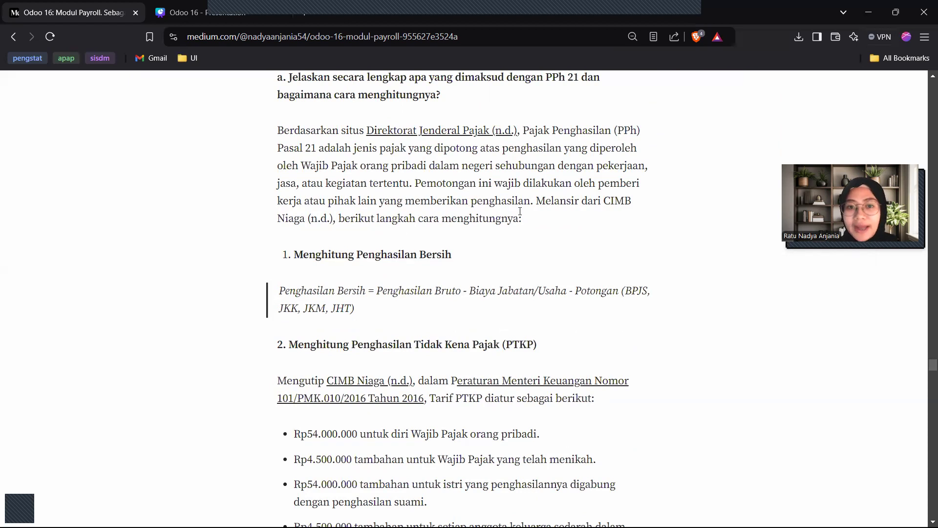
pyautogui.scroll(-1, 533, 227)
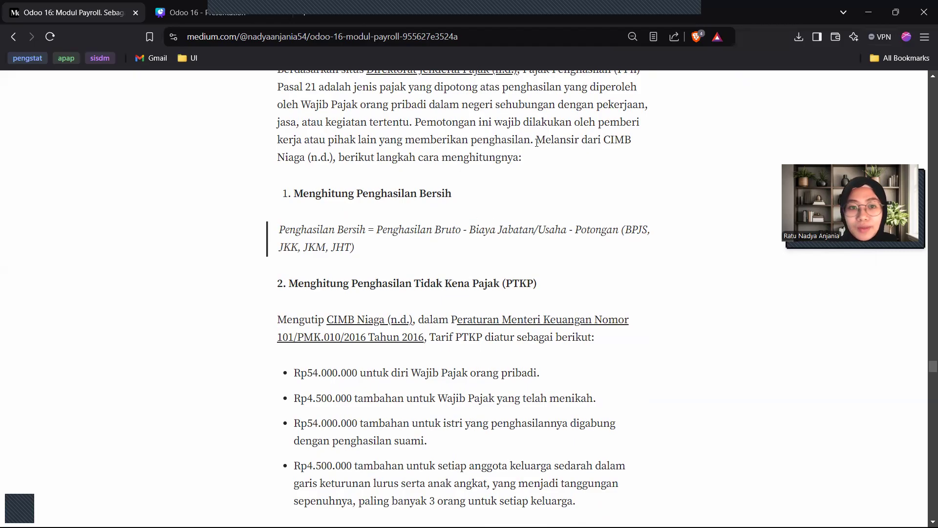
# Highlight the "Menghitung Penghasilan Bersih" heading while reading the net income formula, and clear the selection.
pyautogui.scroll(-2, 548, 188)
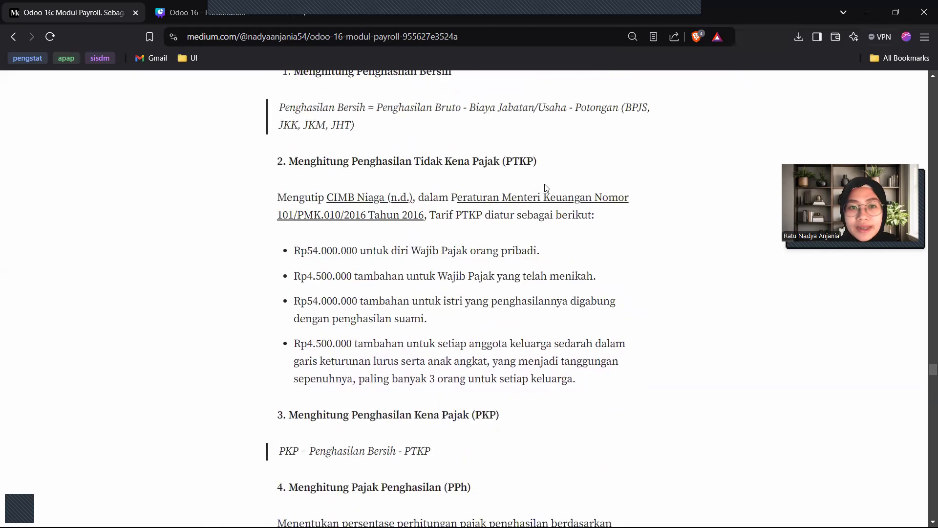
pyautogui.scroll(1, 328, 162)
pyautogui.moveTo(298, 133); pyautogui.dragTo(464, 145)
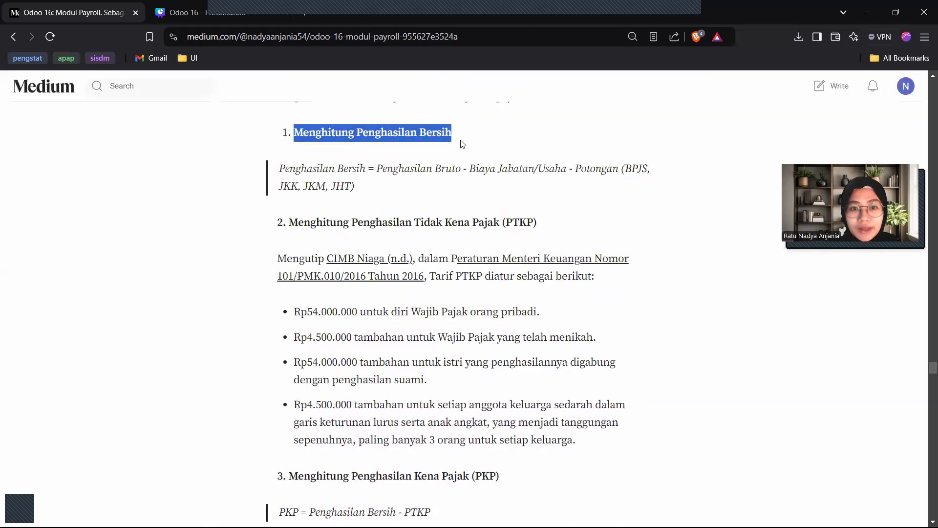
pyautogui.click(511, 144)
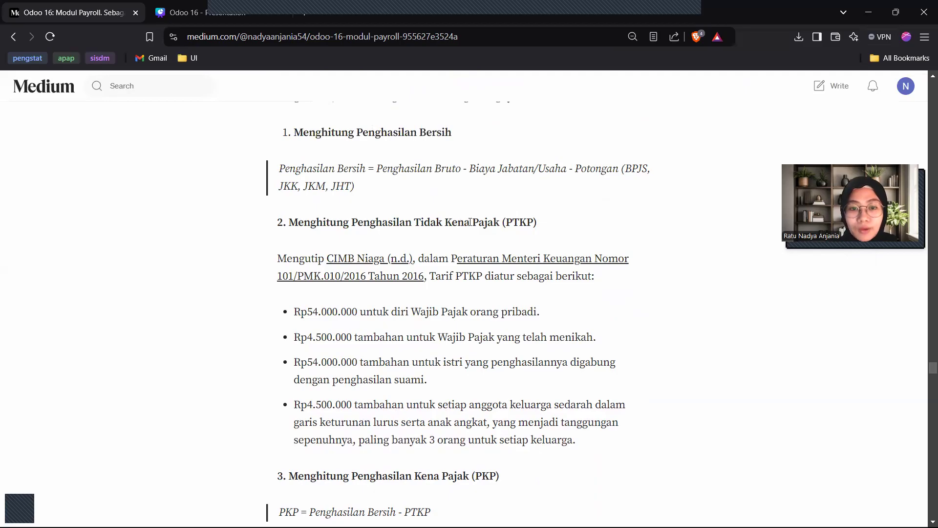
# Read the PTKP rates for non-taxable income, marking the listed amounts in passing.
pyautogui.scroll(-1, 570, 225)
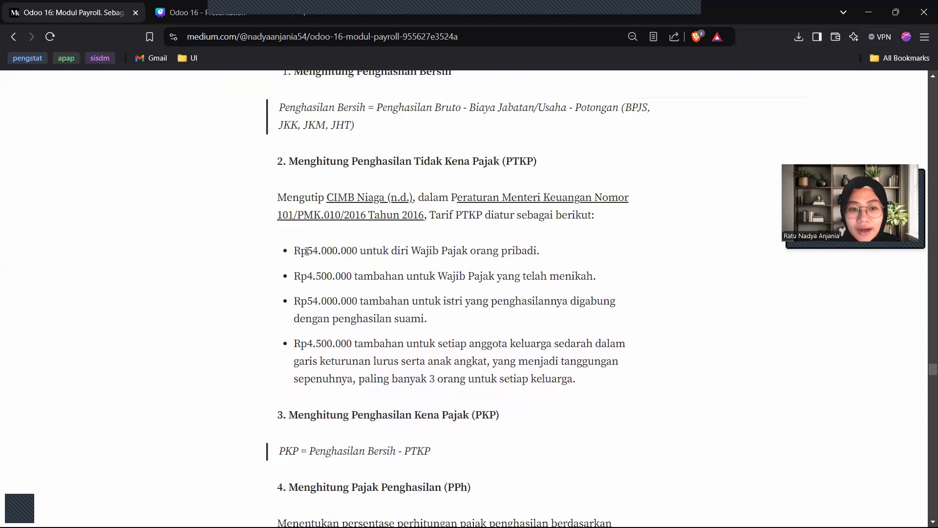
pyautogui.moveTo(299, 253); pyautogui.dragTo(405, 302)
pyautogui.click(405, 302)
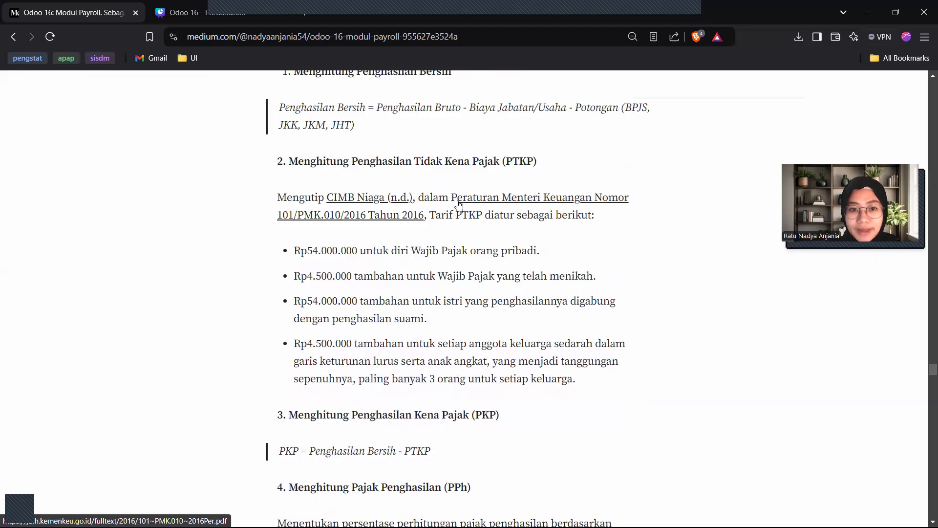
pyautogui.scroll(-2, 578, 258)
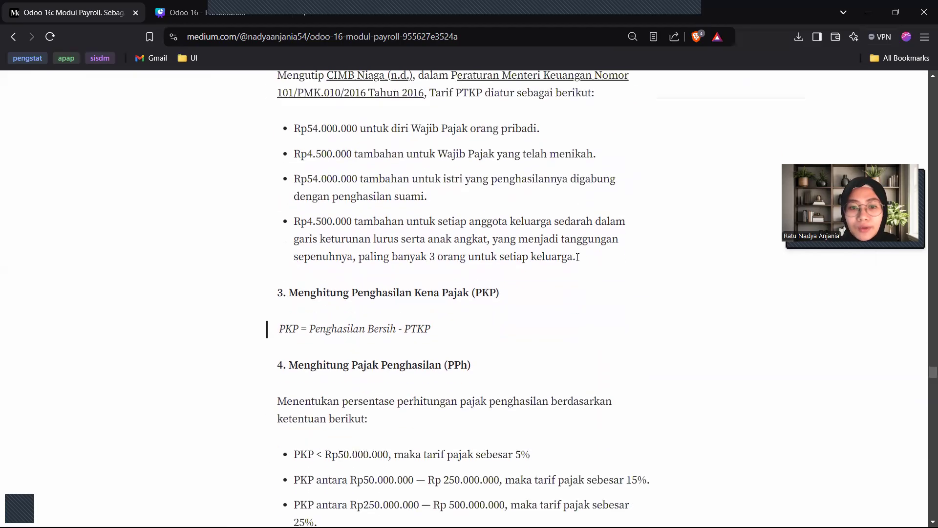
# Read the PKP formula and highlight the list of PPh tax brackets by PKP range, clearing the selection at the end.
pyautogui.scroll(-2, 552, 256)
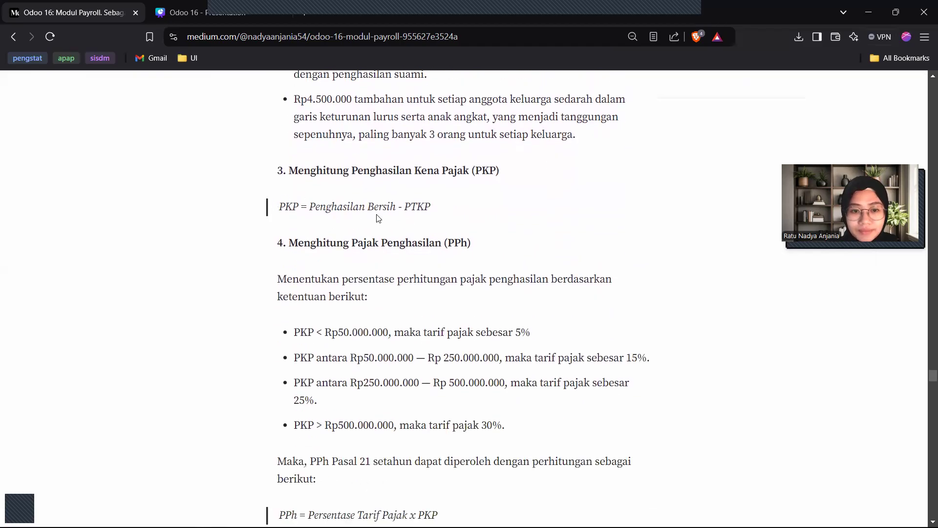
pyautogui.scroll(-1, 392, 217)
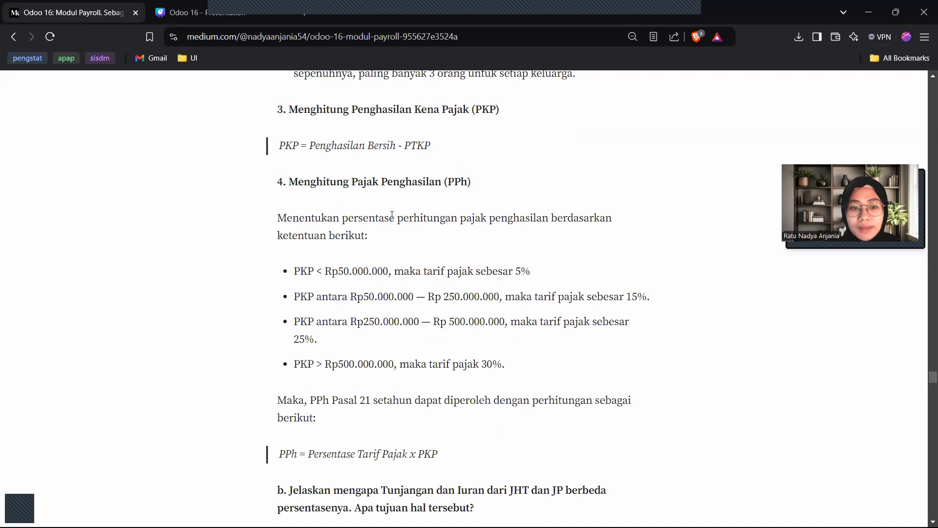
pyautogui.scroll(-1, 392, 215)
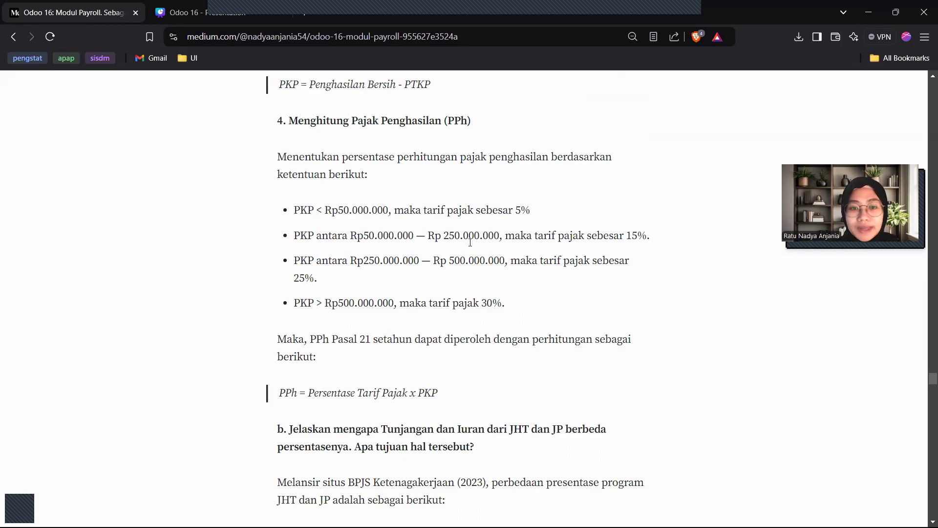
pyautogui.moveTo(294, 208); pyautogui.dragTo(530, 295)
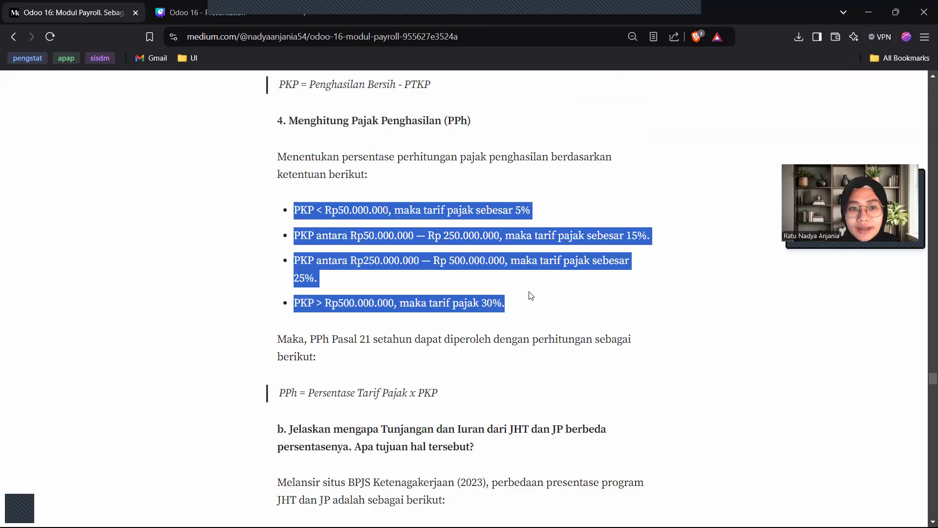
pyautogui.click(566, 298)
pyautogui.moveTo(295, 210); pyautogui.dragTo(550, 312)
pyautogui.click(549, 314)
# Read question b and the contribution percentages quoted for the JHT and JP programs.
pyautogui.scroll(-4, 549, 314)
pyautogui.scroll(-2, 549, 311)
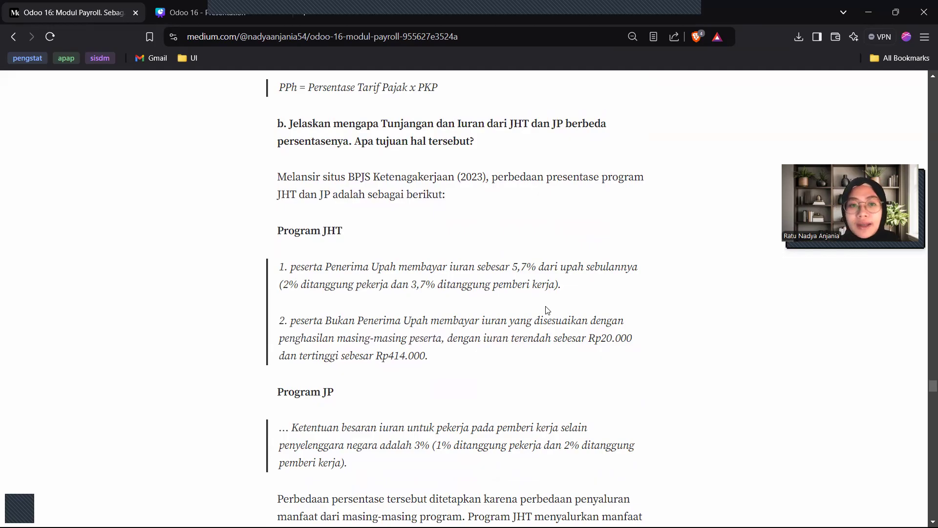
pyautogui.scroll(-1, 337, 246)
pyautogui.scroll(-2, 337, 246)
pyautogui.scroll(-2, 337, 246)
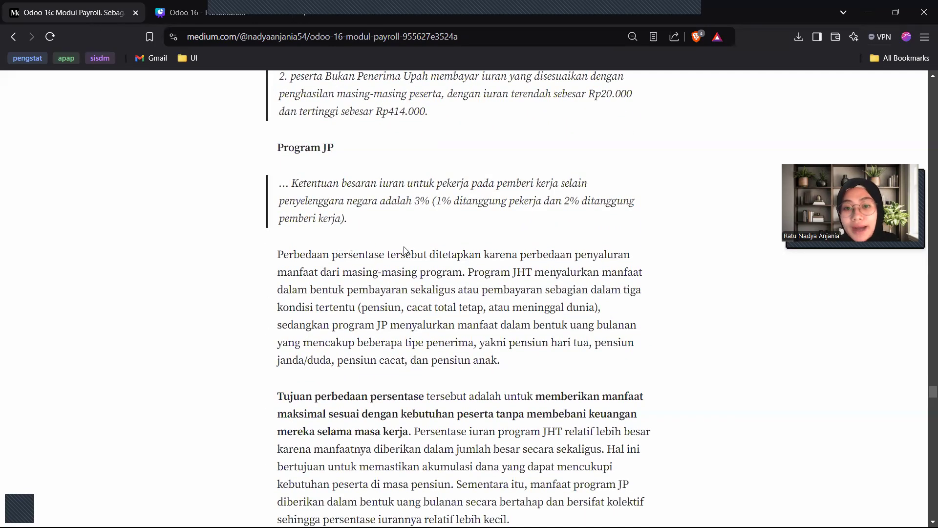
# Read why the JHT and JP percentages differ and what the difference is for, down to the start of question c.
pyautogui.scroll(-1, 405, 250)
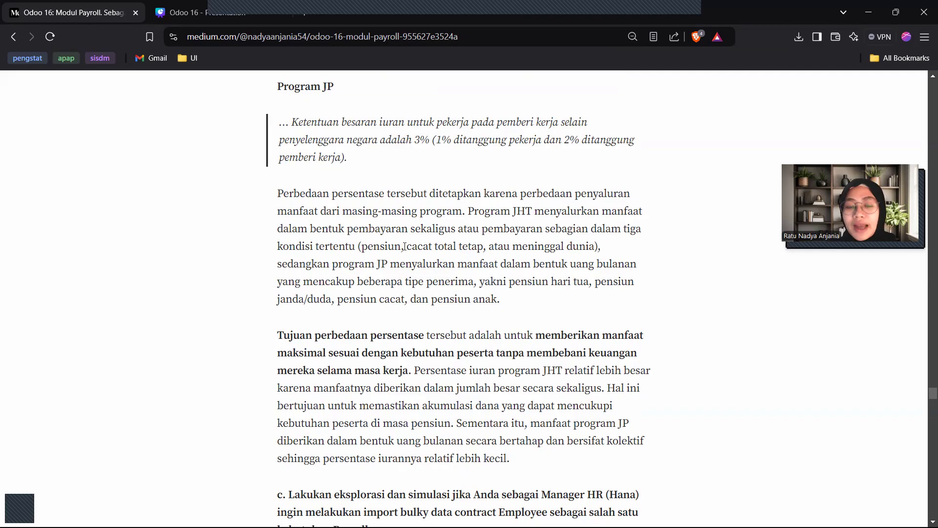
pyautogui.scroll(-3, 405, 247)
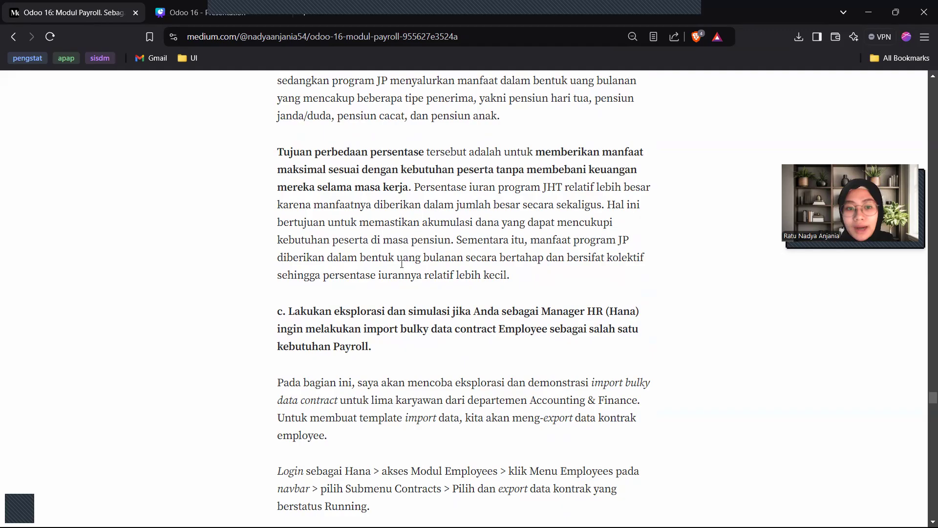
pyautogui.scroll(4, 379, 270)
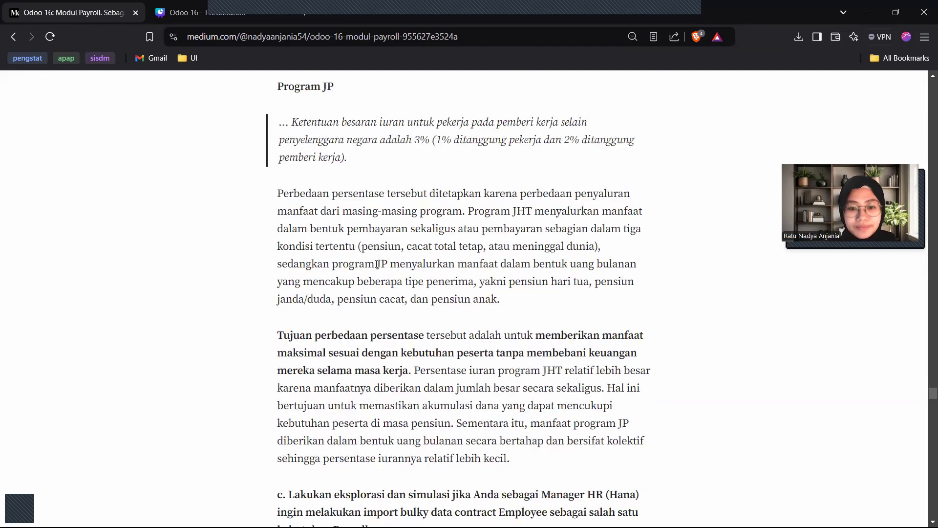
# Read question c on bulk contract import and the steps for exporting Running contracts, highlighting phrases such as "akses Modul Employees" in passing.
pyautogui.scroll(-7, 377, 264)
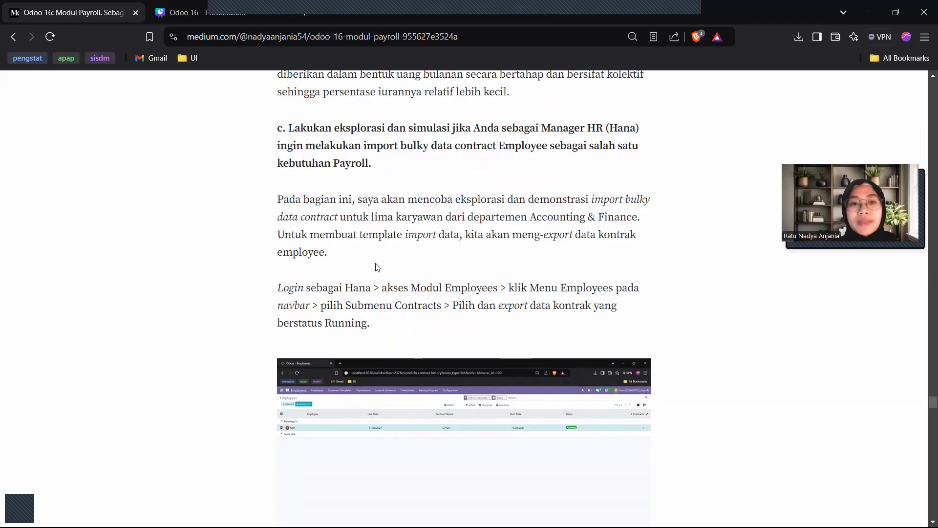
pyautogui.scroll(-1, 372, 264)
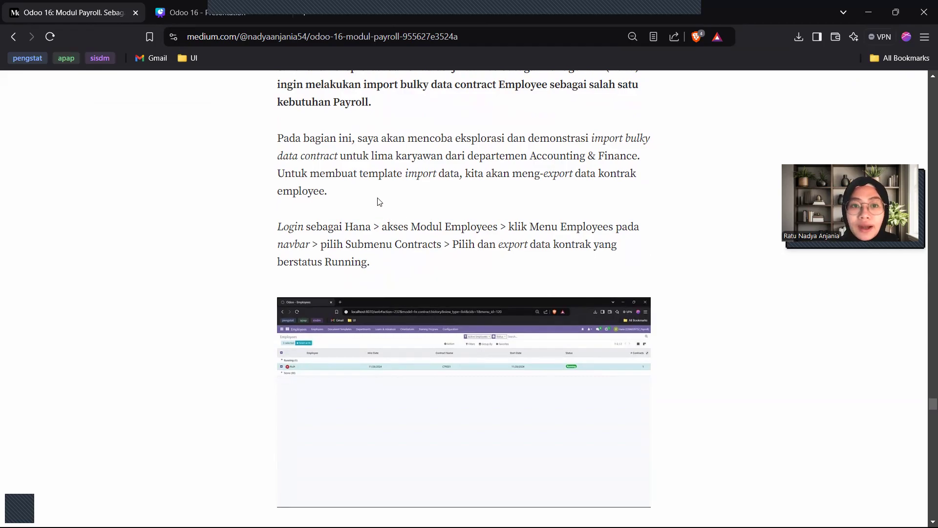
pyautogui.moveTo(372, 153); pyautogui.dragTo(643, 155)
pyautogui.click(488, 219)
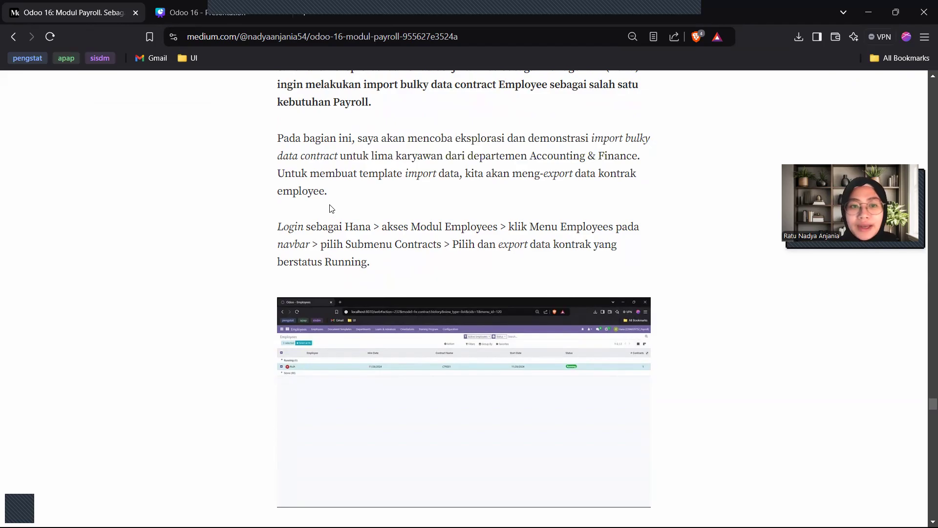
pyautogui.scroll(-1, 331, 209)
pyautogui.moveTo(274, 168); pyautogui.dragTo(495, 165)
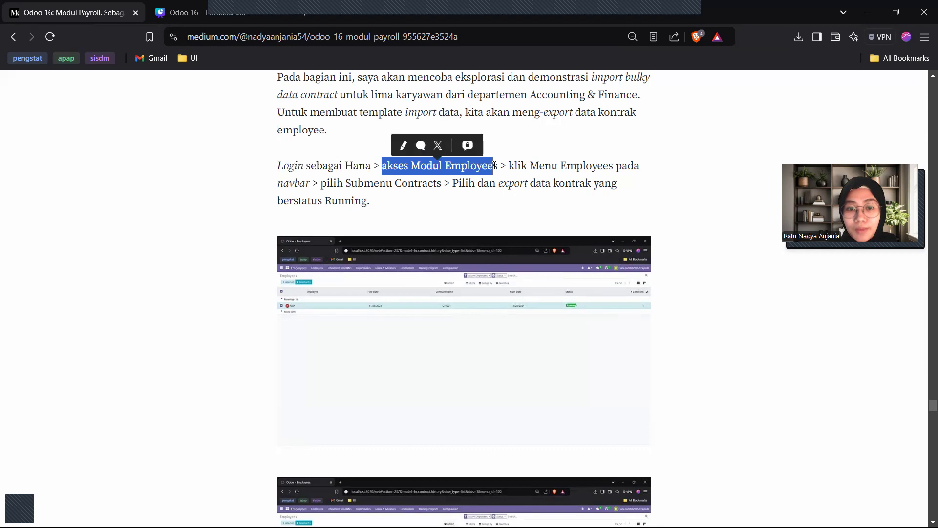
pyautogui.click(547, 172)
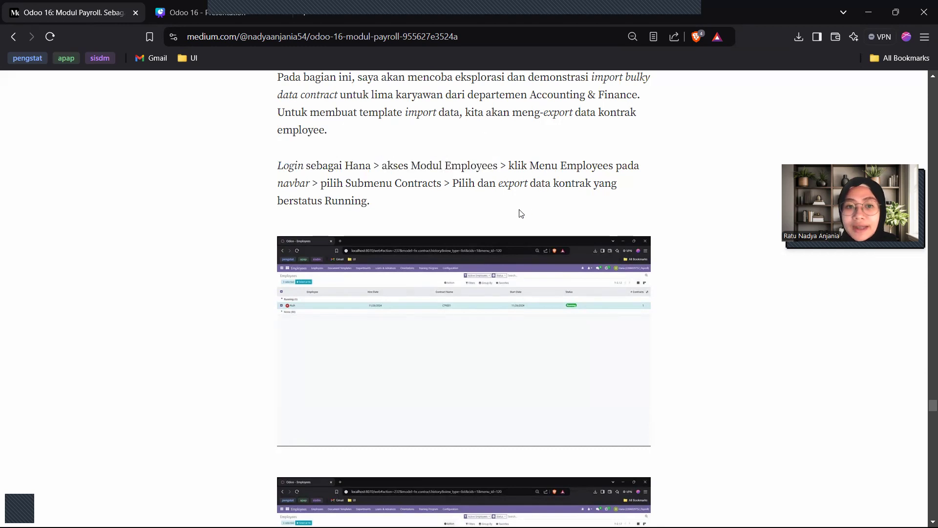
# Enlarge the article's screenshots of the selected Running contract and the Export action, closing each after viewing.
pyautogui.click(406, 285)
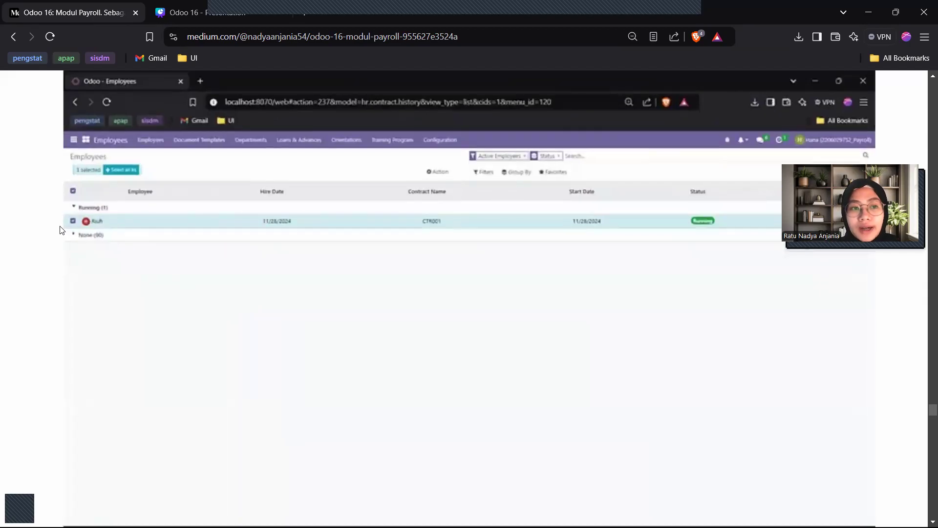
pyautogui.click(52, 224)
pyautogui.click(329, 281)
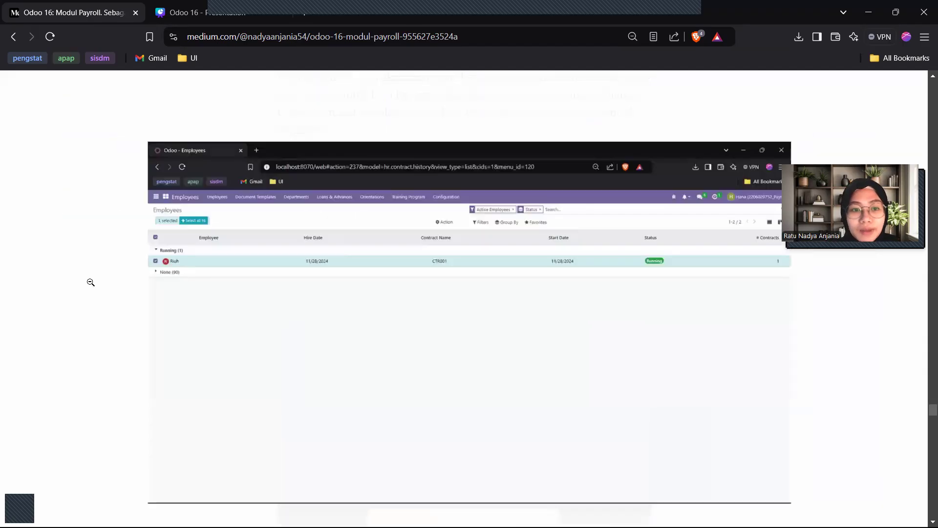
pyautogui.click(19, 231)
pyautogui.scroll(-2, 358, 297)
pyautogui.click(357, 297)
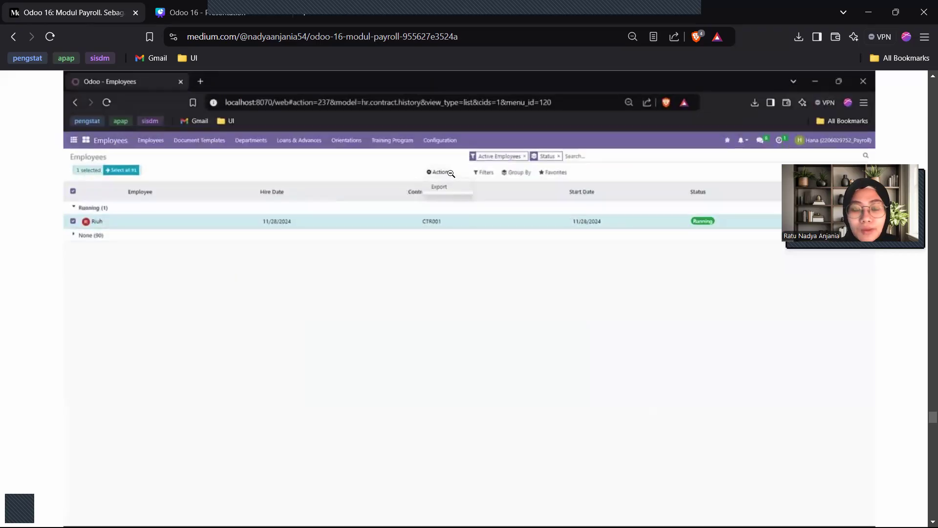
pyautogui.click(50, 245)
# Enlarge the Export Data screenshot, examine the fields chosen for export, and close it.
pyautogui.scroll(-5, 503, 321)
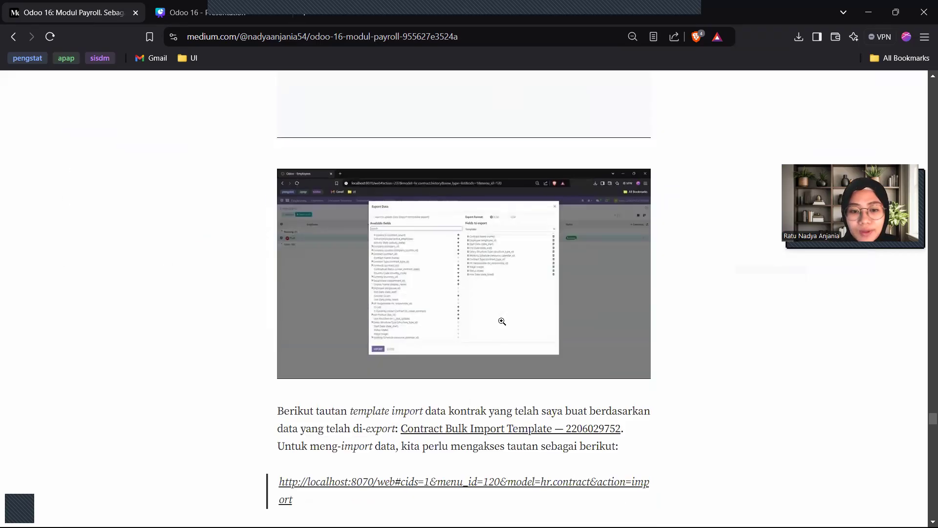
pyautogui.click(435, 303)
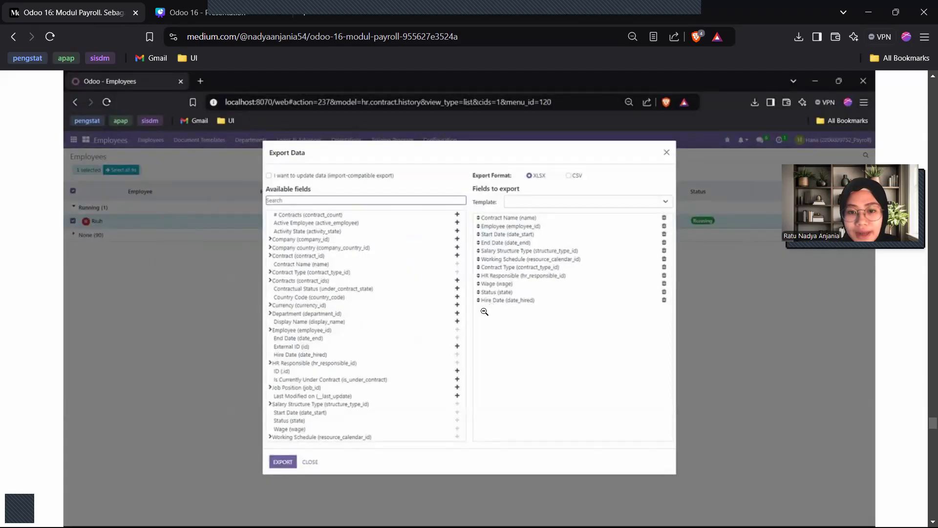
pyautogui.click(54, 287)
pyautogui.scroll(-1, 448, 275)
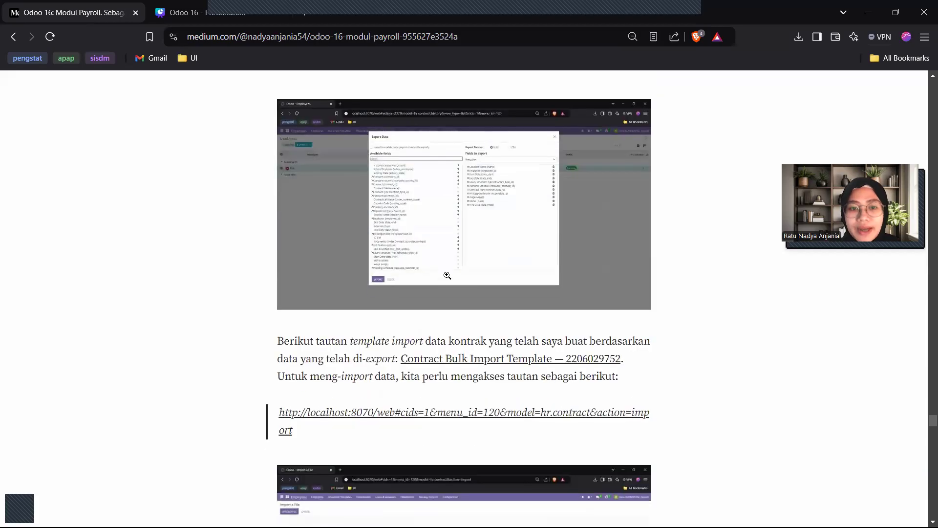
# Read the paragraph on the contract import template and the hr.contract import link, marking the template text in passing.
pyautogui.scroll(-2, 447, 276)
pyautogui.moveTo(335, 227); pyautogui.dragTo(564, 231)
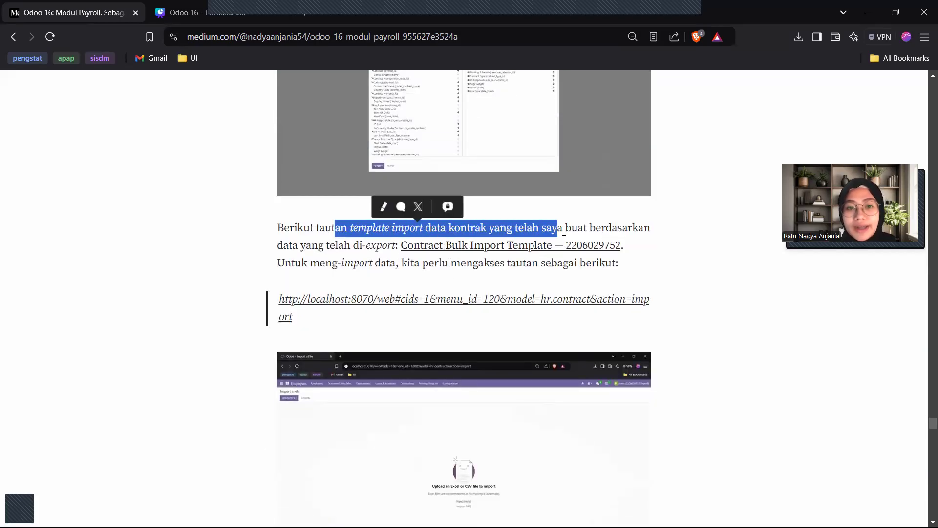
pyautogui.click(503, 272)
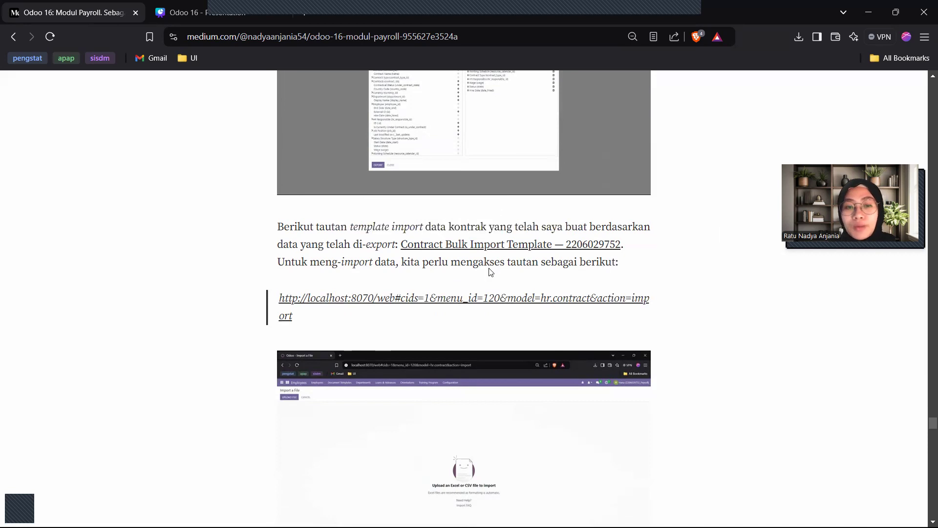
pyautogui.scroll(-1, 490, 272)
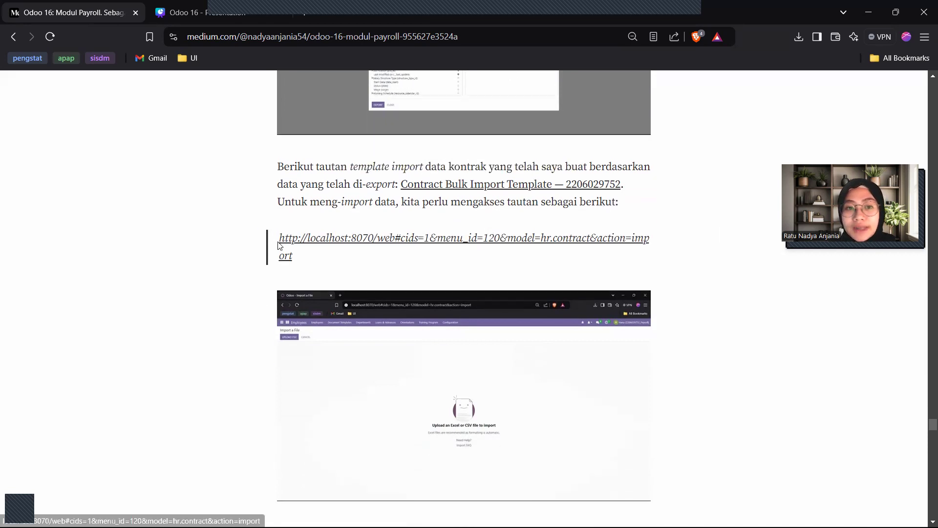
pyautogui.tripleClick(310, 256)
pyautogui.click(416, 272)
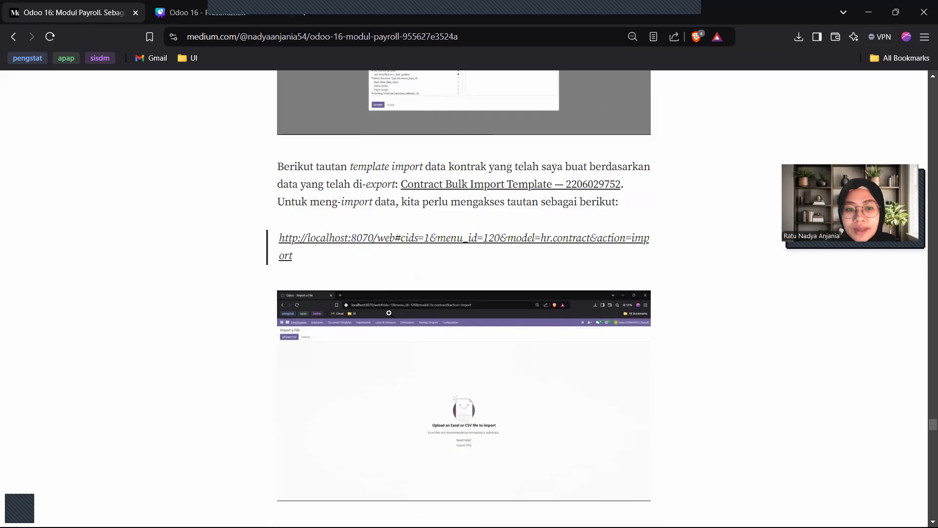
# View the Import a File screenshot enlarged and return to the import template paragraph, briefly highlighting "template import".
pyautogui.scroll(-2, 389, 312)
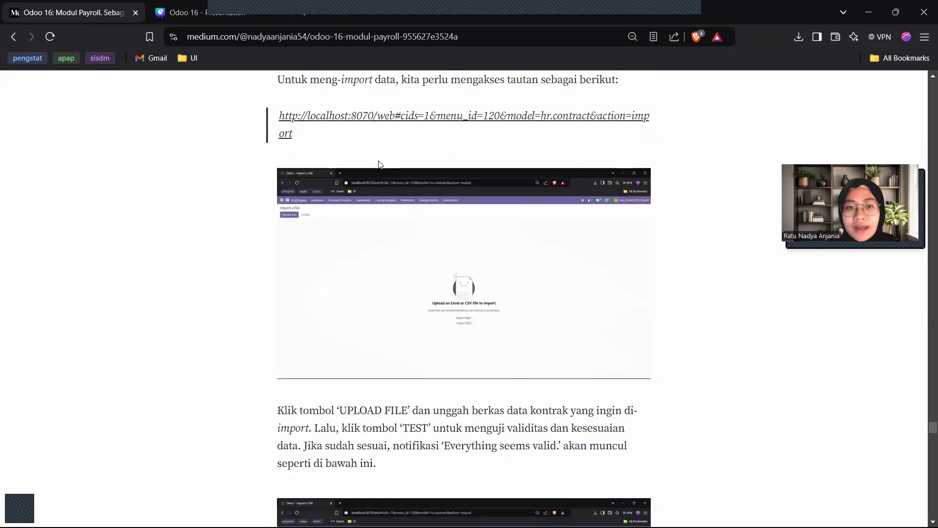
pyautogui.click(365, 198)
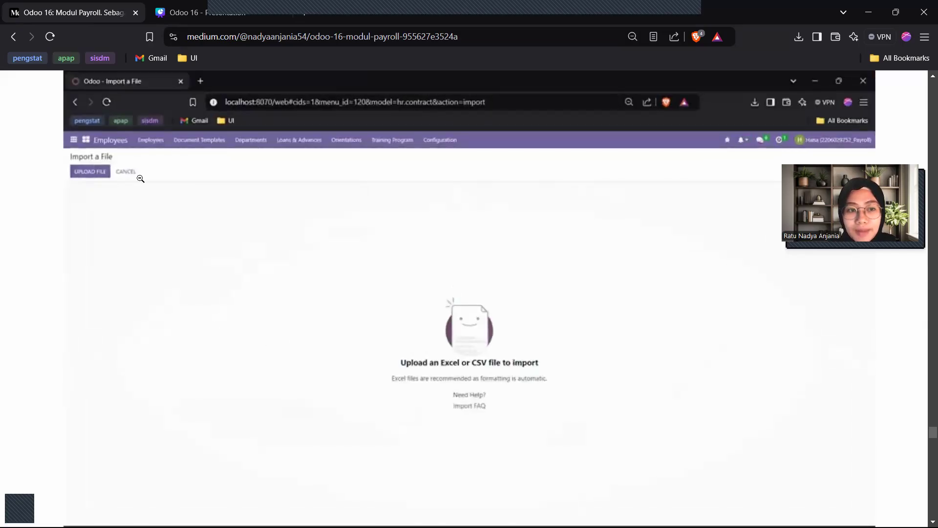
pyautogui.click(46, 184)
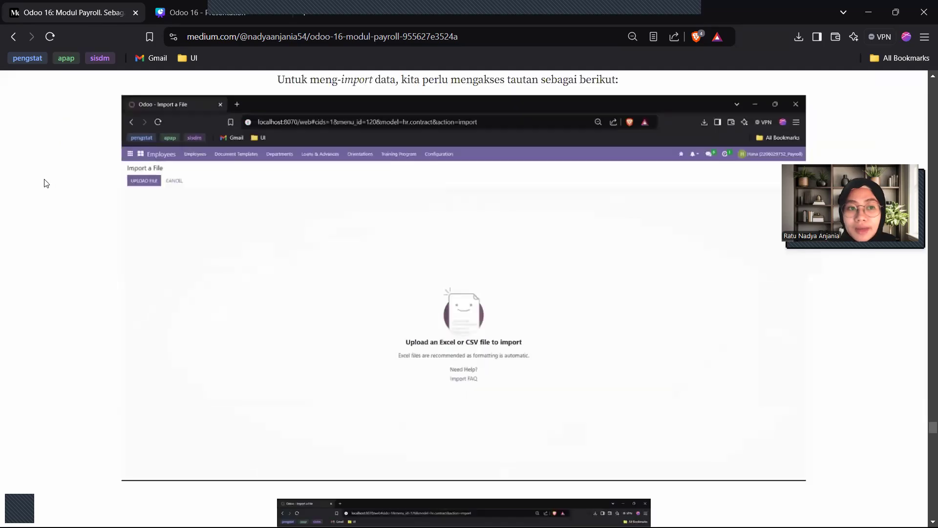
pyautogui.scroll(3, 373, 250)
pyautogui.moveTo(351, 228); pyautogui.dragTo(441, 228)
pyautogui.click(475, 263)
# Read the UPLOAD FILE and TEST instructions and examine the enlarged screenshot of the import field mapping.
pyautogui.scroll(-8, 477, 269)
pyautogui.scroll(-1, 479, 270)
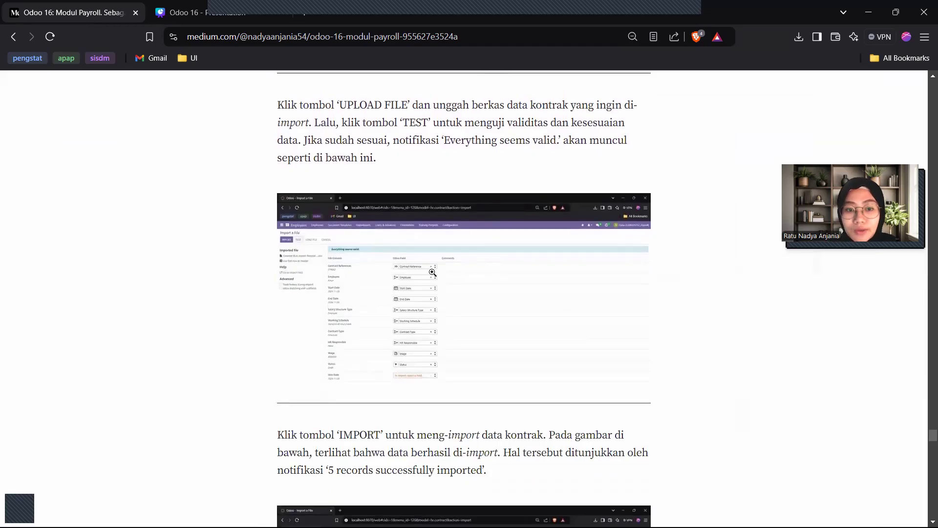
pyautogui.click(369, 263)
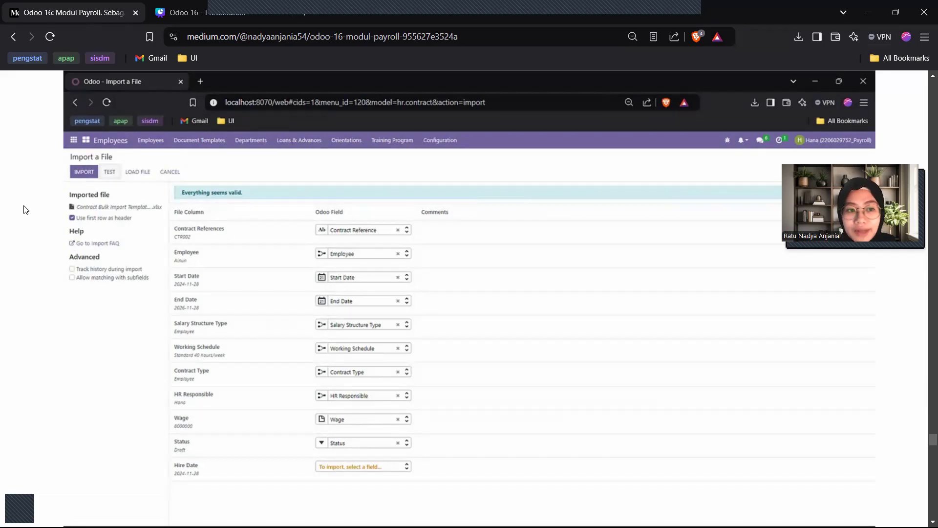
pyautogui.scroll(-5, 350, 277)
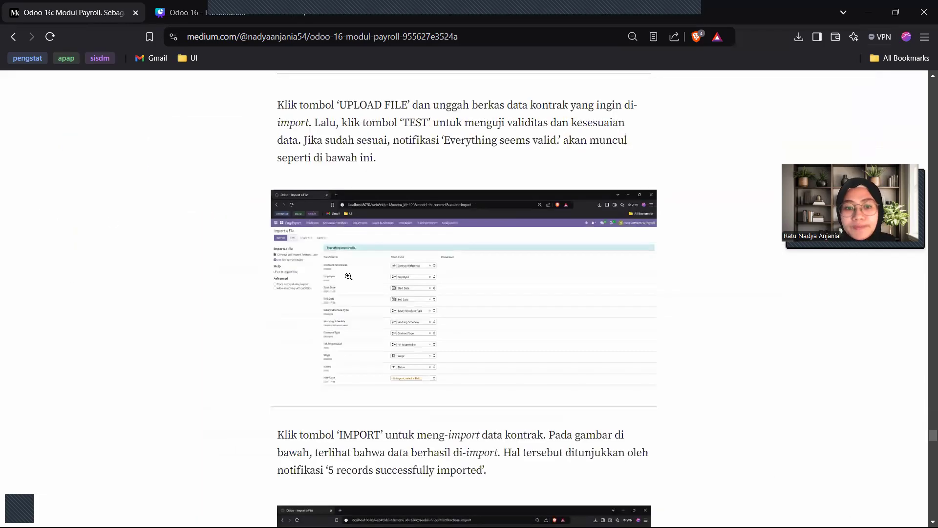
# Read the IMPORT instruction and examine its enlarged screenshot for the import notification.
pyautogui.scroll(-1, 350, 277)
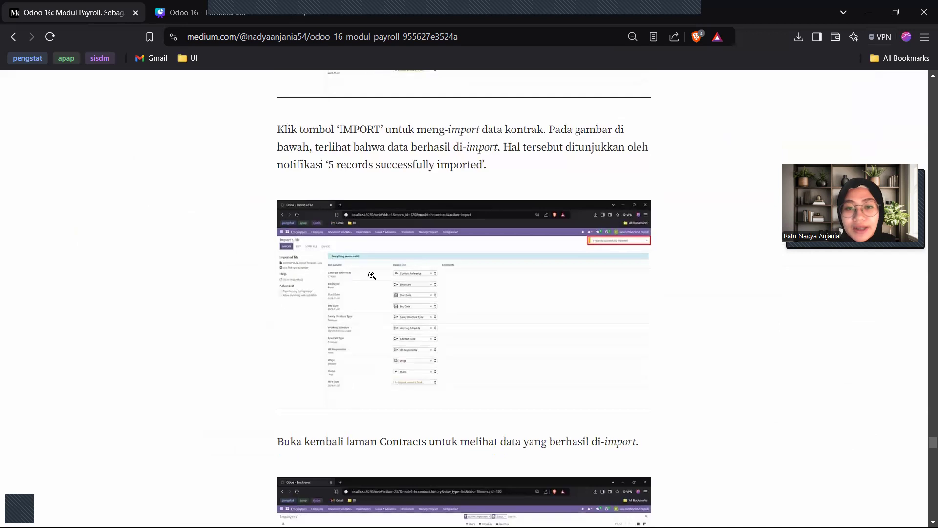
pyautogui.click(468, 276)
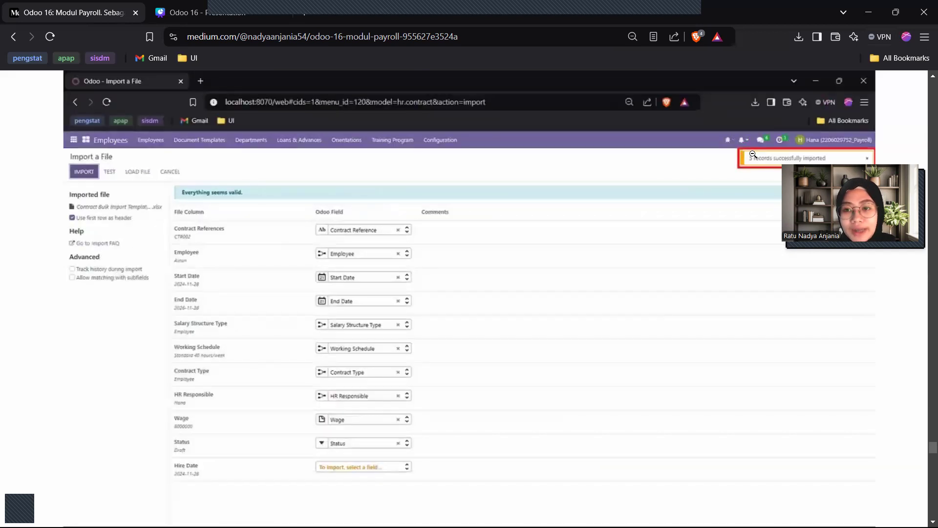
pyautogui.click(29, 246)
pyautogui.scroll(-3, 446, 314)
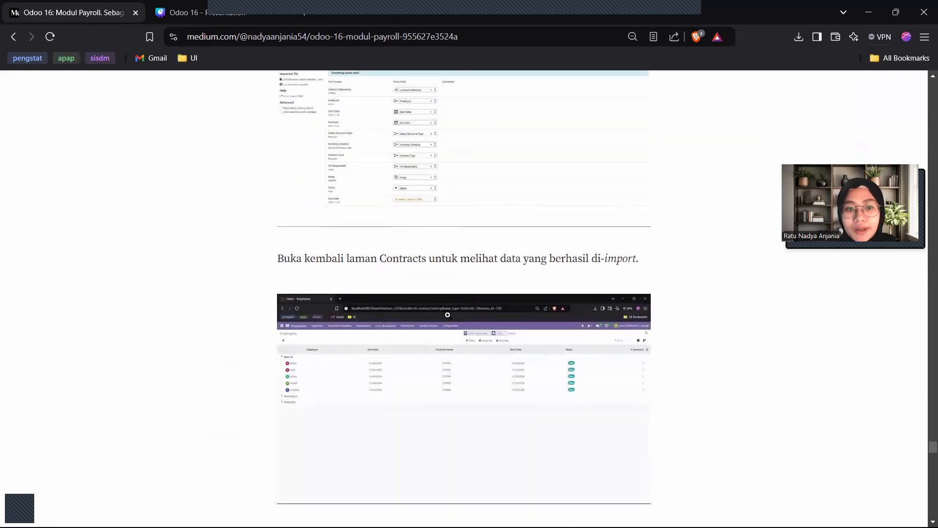
# Enlarge the Contracts page screenshot to check the imported employee contracts, closing it after viewing.
pyautogui.scroll(-1, 448, 315)
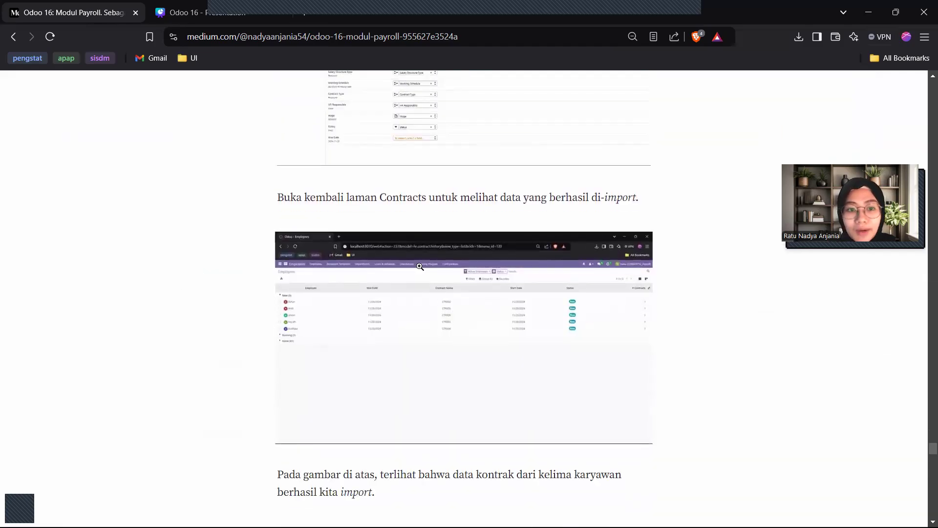
pyautogui.click(420, 267)
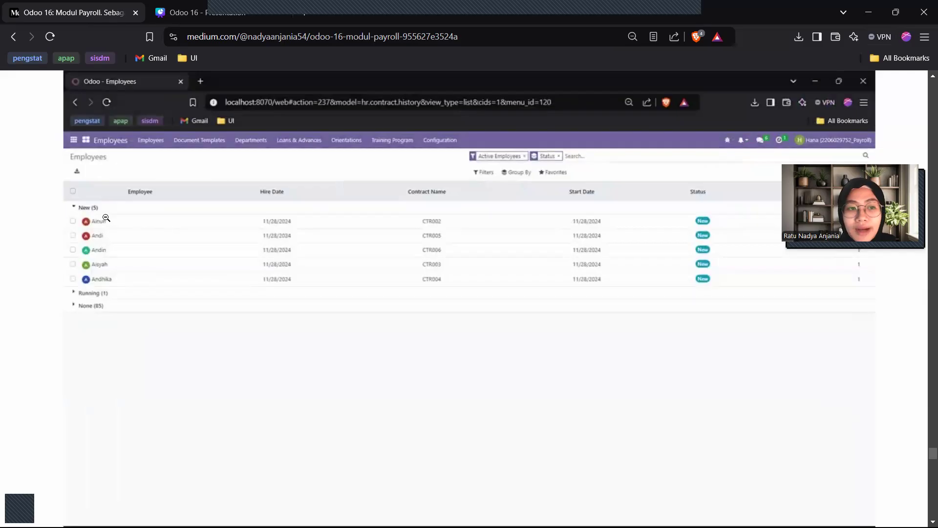
pyautogui.click(19, 283)
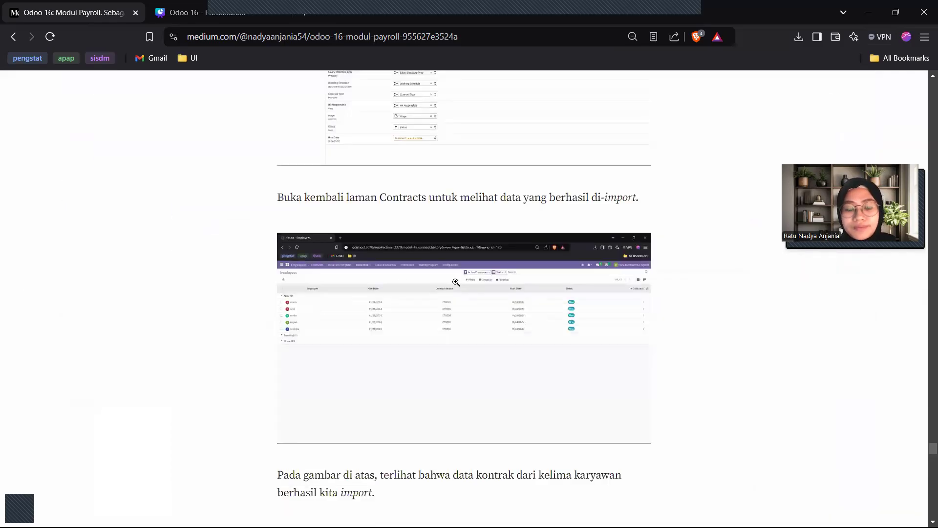
# Read the conclusion on the imported contracts, the Akhir Kata closing remarks and the Referensi list at the article's end.
pyautogui.scroll(-1, 456, 282)
pyautogui.scroll(-4, 456, 283)
pyautogui.scroll(5, 456, 283)
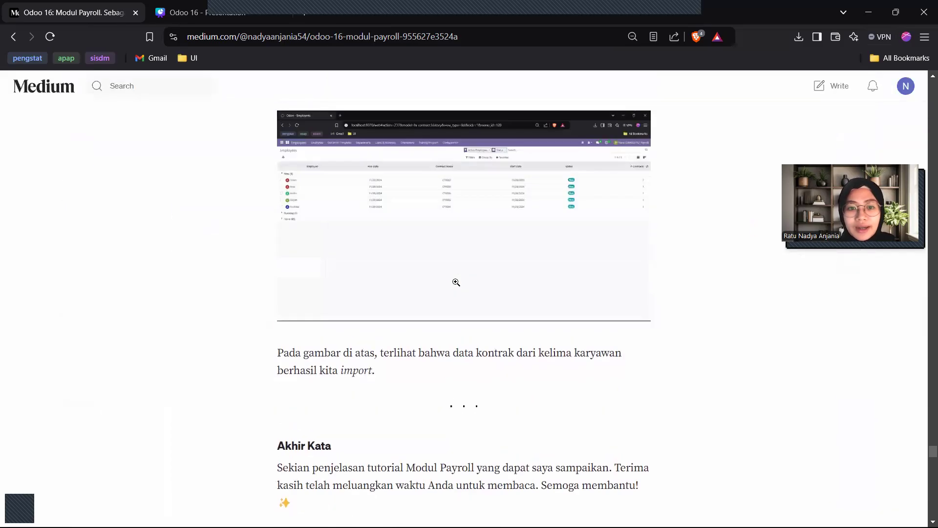
pyautogui.scroll(-2, 456, 283)
pyautogui.scroll(-2, 456, 282)
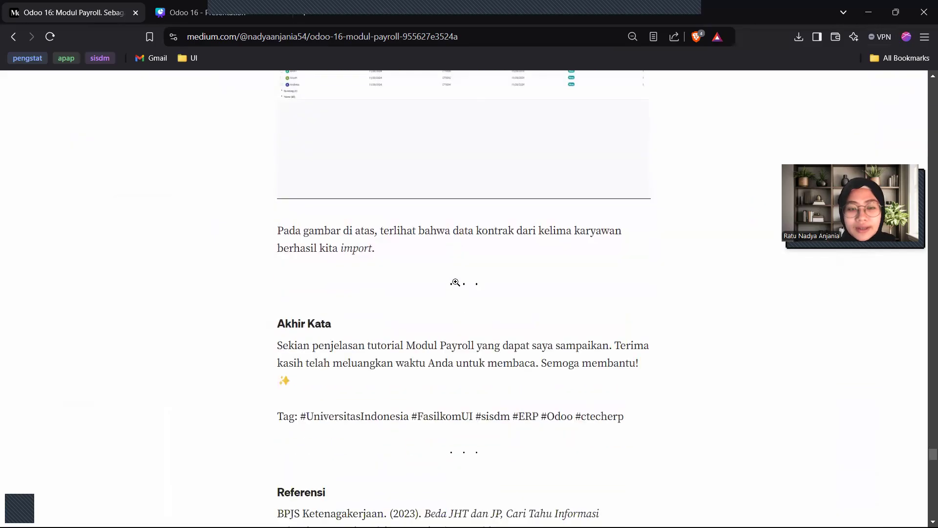
pyautogui.scroll(-2, 456, 283)
pyautogui.scroll(-1, 457, 285)
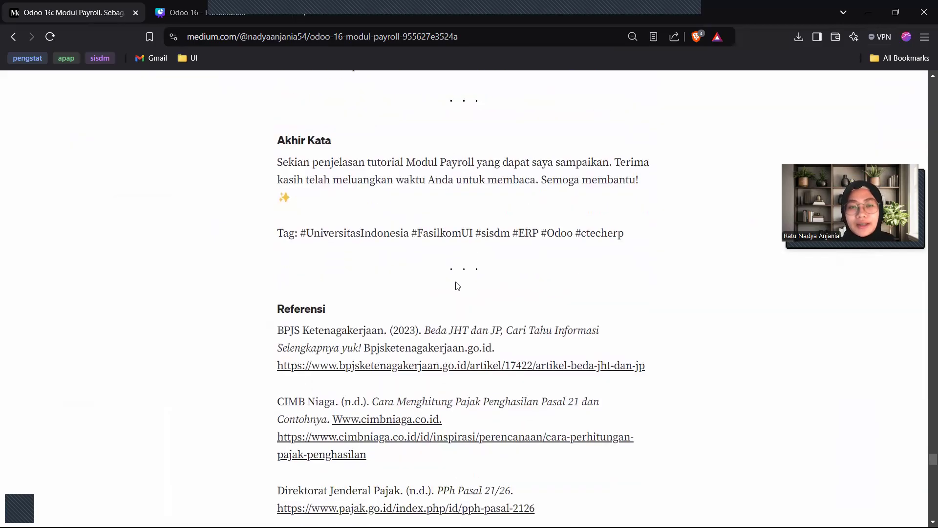
pyautogui.scroll(-1, 457, 286)
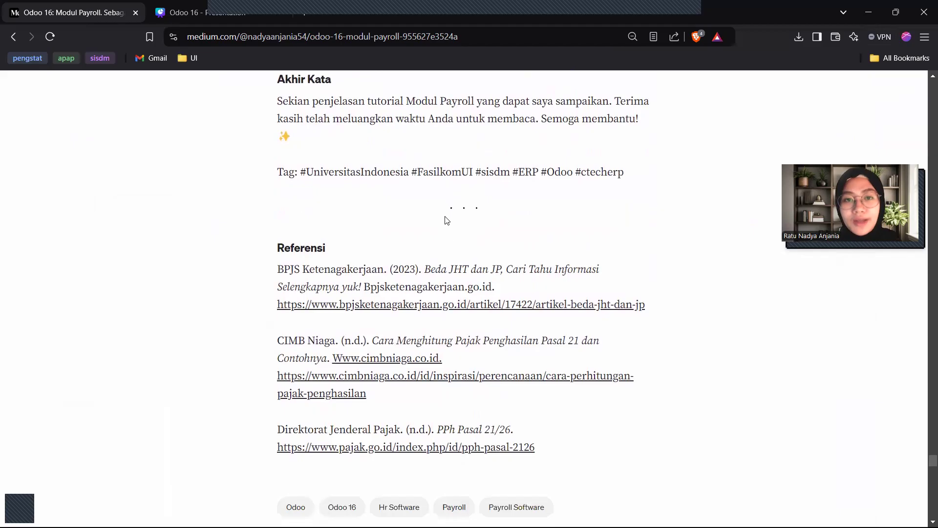